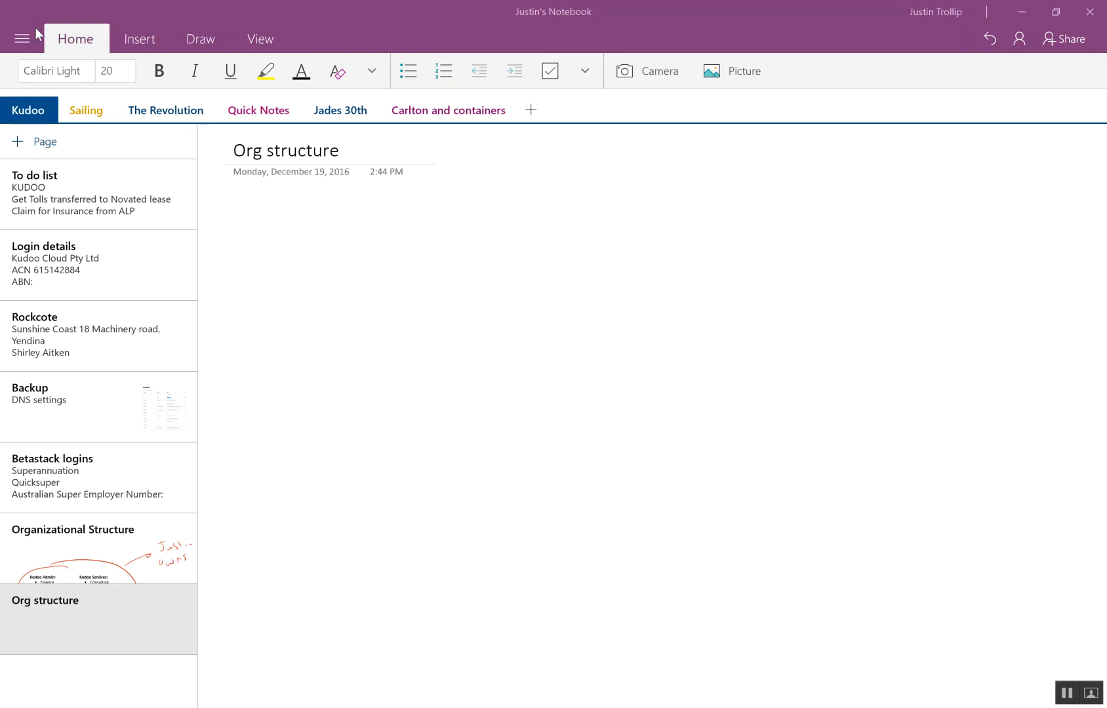
- Handwrite "KUDOO" in red ink near the top centre of the Org structure page
mouse_move(510, 219)
mouse_down()
mouse_move(514, 271)
mouse_move(518, 256)
mouse_move(532, 264)
mouse_up()
drag(544, 243, 569, 265)
mouse_move(562, 242)
mouse_down()
mouse_move(574, 270)
mouse_move(593, 243)
mouse_move(613, 244)
mouse_up()
- Handwrite "JMT properties" on the lower left of the page and "Murdoch" on the lower right
mouse_move(276, 491)
mouse_down()
mouse_move(311, 483)
mouse_move(289, 519)
mouse_move(328, 505)
mouse_move(341, 512)
mouse_up()
mouse_move(341, 489)
mouse_down()
mouse_move(362, 511)
mouse_move(364, 475)
mouse_up()
mouse_move(296, 559)
mouse_down()
mouse_move(302, 572)
mouse_move(327, 551)
mouse_up()
drag(333, 547, 355, 568)
mouse_move(346, 547)
mouse_down()
mouse_move(358, 577)
mouse_move(349, 564)
mouse_up()
drag(360, 555, 381, 534)
mouse_move(392, 512)
mouse_down()
mouse_move(389, 550)
mouse_move(405, 525)
mouse_up()
mouse_move(409, 543)
mouse_down()
mouse_move(423, 526)
mouse_move(438, 539)
mouse_up()
mouse_move(721, 492)
mouse_down()
mouse_move(725, 463)
mouse_move(759, 487)
mouse_move(793, 480)
mouse_move(807, 455)
mouse_move(837, 475)
mouse_move(851, 454)
mouse_move(877, 468)
mouse_up()
drag(868, 425, 910, 466)
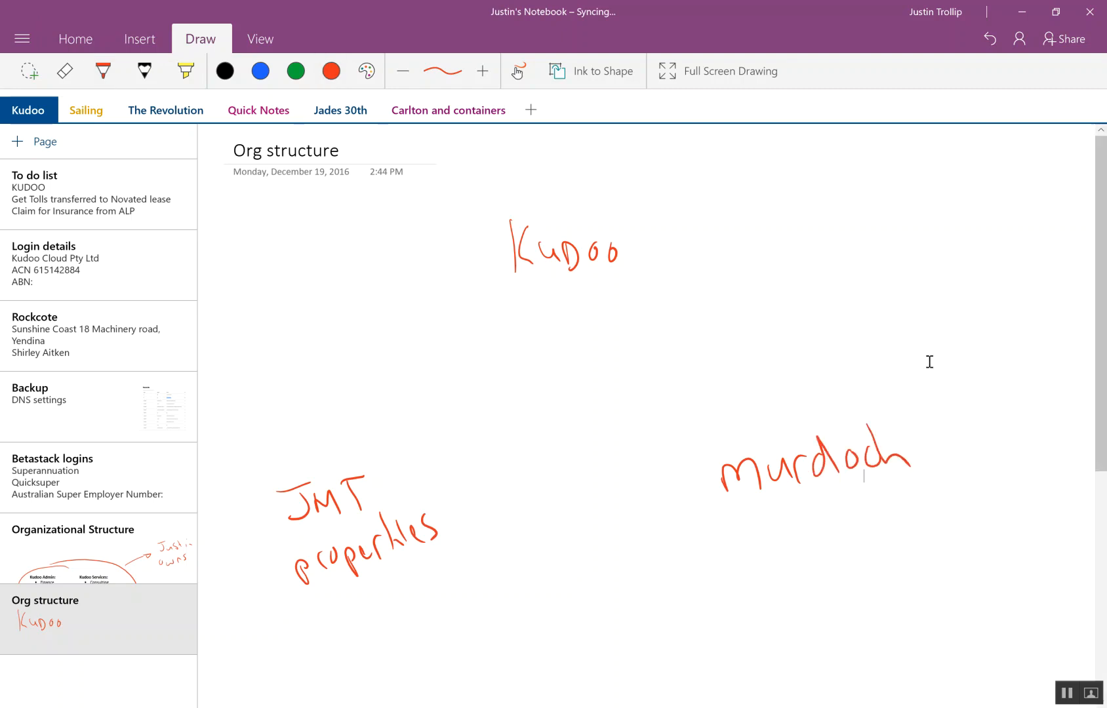
- Underline "KUDOO" and draw lines from it down towards "JMT properties" and "Murdoch"
drag(502, 282, 651, 294)
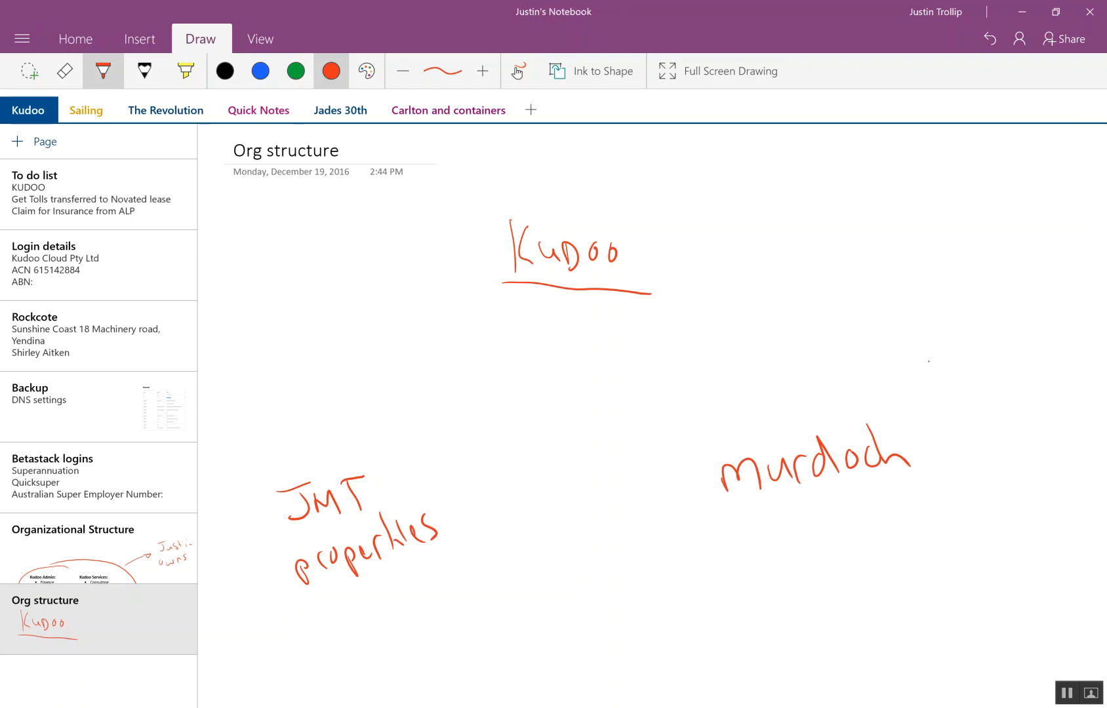
drag(448, 316, 361, 454)
drag(676, 305, 780, 421)
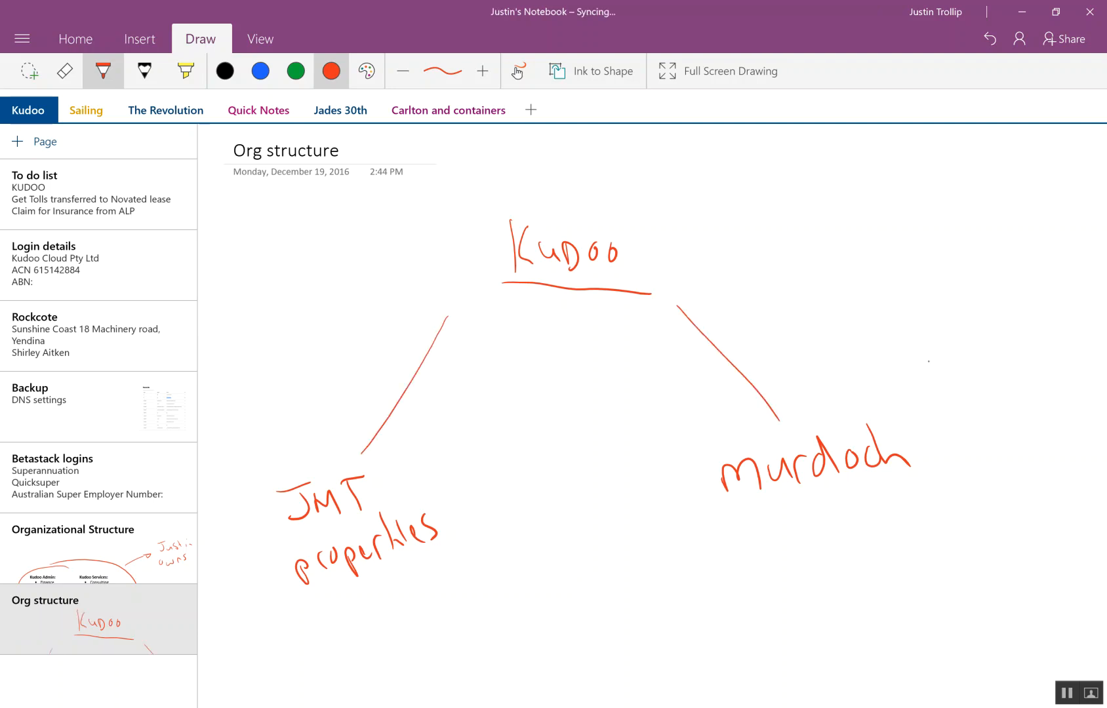
- Handwrite "CONSULTING" directly beneath the underlined "KUDOO" heading
drag(507, 304, 506, 320)
mouse_move(522, 306)
mouse_down()
mouse_move(538, 321)
mouse_move(569, 322)
mouse_up()
drag(571, 308, 587, 320)
drag(580, 309, 593, 308)
mouse_move(598, 316)
mouse_down()
mouse_move(615, 306)
mouse_move(639, 320)
mouse_up()
drag(632, 314, 646, 314)
- Handwrite "SHARED SERVICES" beneath "CONSULTING" and draw arrows from it to "JMT properties" and "Murdoch"
drag(506, 335, 502, 354)
mouse_move(521, 338)
mouse_down()
mouse_move(521, 353)
mouse_move(557, 354)
mouse_up()
drag(559, 349, 578, 354)
drag(568, 341, 582, 357)
mouse_move(584, 342)
mouse_down()
mouse_move(583, 356)
mouse_move(615, 345)
mouse_move(614, 354)
mouse_up()
mouse_move(625, 347)
mouse_down()
mouse_move(669, 333)
mouse_move(674, 349)
mouse_move(692, 351)
mouse_up()
mouse_move(678, 336)
mouse_down()
mouse_move(689, 331)
mouse_move(693, 349)
mouse_up()
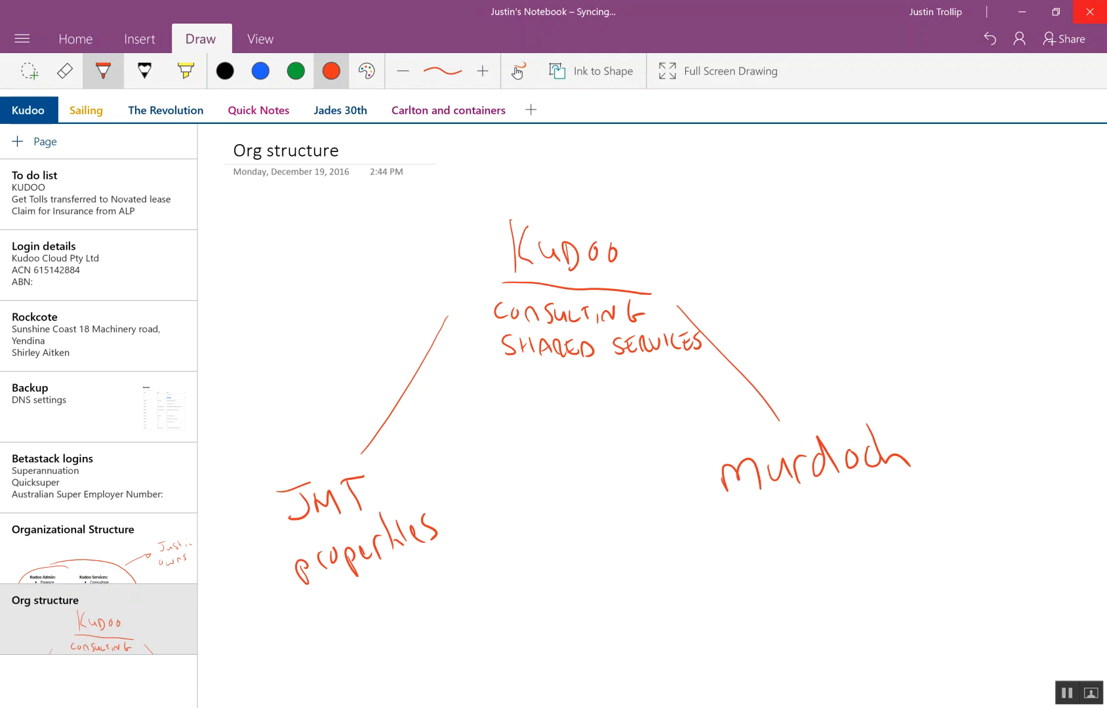
mouse_move(495, 349)
mouse_down()
mouse_move(419, 484)
mouse_move(433, 479)
mouse_up()
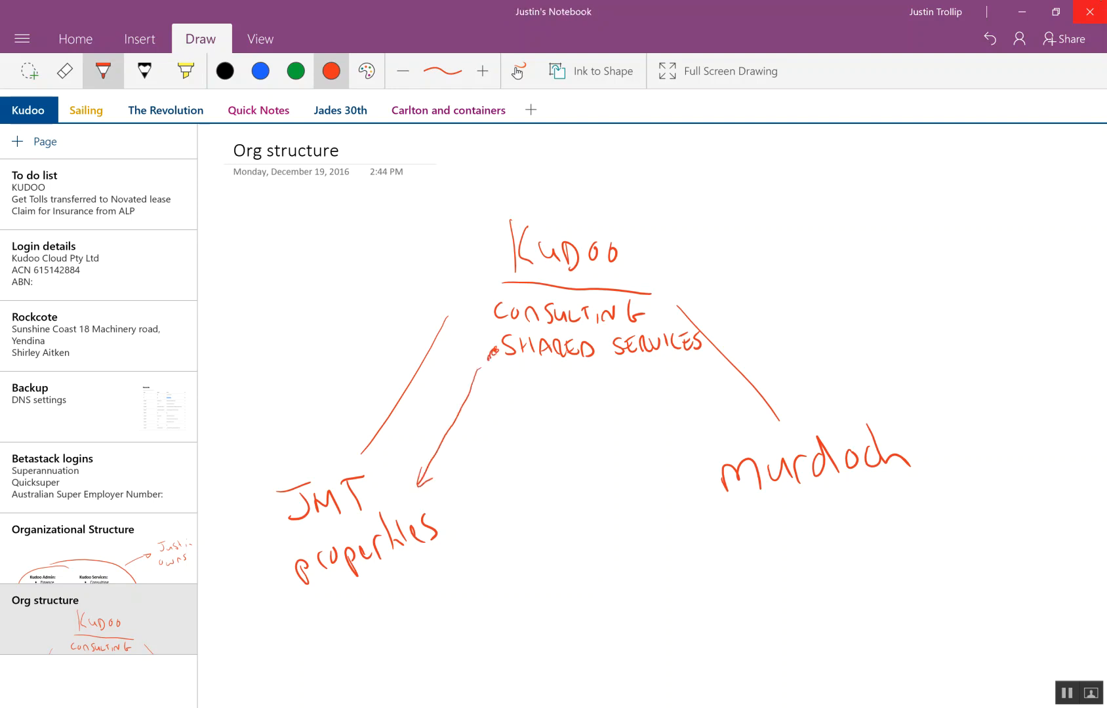
drag(699, 365, 742, 445)
- Handwrite "franchises" beneath "Murdoch"
mouse_move(729, 511)
mouse_down()
mouse_move(725, 529)
mouse_move(756, 508)
mouse_up()
drag(769, 508, 778, 518)
drag(785, 504, 790, 516)
drag(797, 510, 806, 518)
mouse_move(809, 491)
mouse_down()
mouse_move(824, 508)
mouse_move(846, 507)
mouse_up()
drag(856, 498, 868, 501)
- Handwrite the state abbreviations VIC, QLD, NSW, WA, NT, TAS and ACT beneath "franchises"
drag(719, 555, 744, 565)
drag(765, 550, 763, 562)
mouse_move(823, 528)
mouse_down()
mouse_move(817, 545)
mouse_move(833, 544)
mouse_up()
drag(836, 528, 850, 543)
mouse_move(850, 525)
mouse_down()
mouse_move(854, 541)
mouse_move(914, 504)
mouse_up()
click(898, 520)
drag(928, 495, 922, 516)
mouse_move(937, 497)
mouse_down()
mouse_move(954, 507)
mouse_move(967, 485)
mouse_up()
drag(748, 587, 798, 569)
mouse_move(793, 584)
mouse_down()
mouse_move(807, 589)
mouse_move(876, 561)
mouse_move(870, 554)
mouse_up()
drag(870, 556, 889, 549)
mouse_move(948, 530)
mouse_down()
mouse_move(939, 549)
mouse_move(935, 527)
mouse_up()
drag(954, 549, 969, 528)
drag(984, 512, 975, 531)
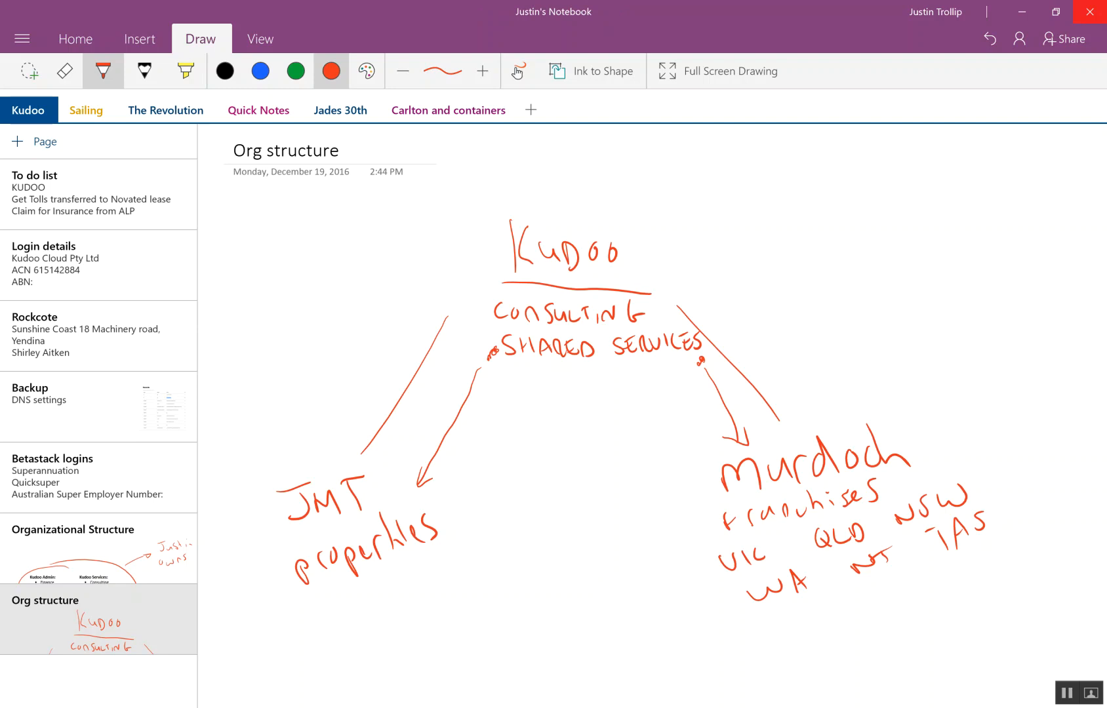
drag(834, 623, 899, 574)
- Handwrite "FIN DIM 1 = STATE" in the upper right corner of the page
mouse_move(806, 160)
mouse_down()
mouse_move(806, 183)
mouse_move(820, 155)
mouse_up()
drag(806, 170, 823, 182)
drag(829, 183, 845, 162)
drag(869, 161, 871, 183)
mouse_move(886, 167)
mouse_down()
mouse_move(887, 182)
mouse_move(902, 170)
mouse_move(912, 185)
mouse_up()
mouse_move(930, 167)
mouse_down()
mouse_move(941, 183)
mouse_move(970, 165)
mouse_up()
mouse_move(965, 169)
mouse_down()
mouse_move(993, 183)
mouse_move(1017, 162)
mouse_up()
mouse_move(1010, 164)
mouse_down()
mouse_move(1011, 184)
mouse_move(1037, 183)
mouse_up()
drag(1024, 176, 1049, 186)
mouse_move(1037, 166)
mouse_down()
mouse_move(1052, 164)
mouse_move(1070, 187)
mouse_up()
drag(1050, 165, 1064, 164)
drag(1050, 176, 1063, 176)
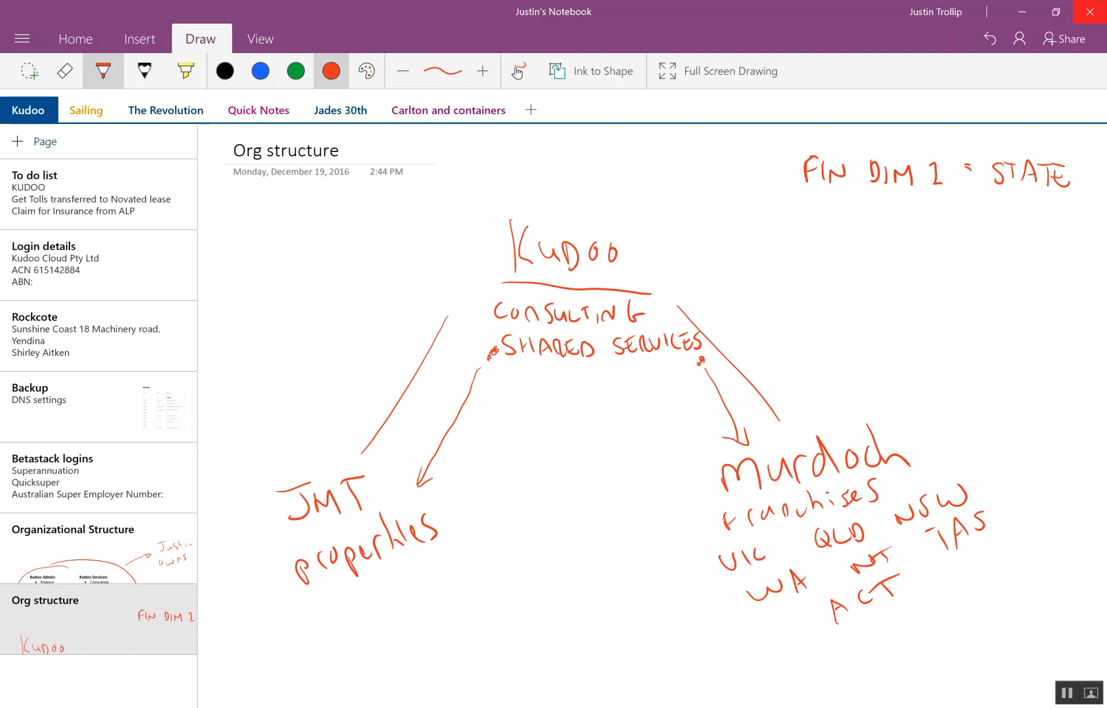
- Handwrite "FIN DIM 2 = department" beneath the "FIN DIM 1" line
mouse_move(787, 200)
mouse_down()
mouse_move(787, 226)
mouse_move(800, 201)
mouse_up()
drag(787, 212, 798, 211)
mouse_move(808, 203)
mouse_down()
mouse_move(808, 221)
mouse_move(832, 209)
mouse_move(855, 228)
mouse_up()
mouse_move(877, 209)
mouse_down()
mouse_move(879, 231)
mouse_move(971, 210)
mouse_up()
mouse_move(960, 219)
mouse_down()
mouse_move(973, 217)
mouse_move(945, 265)
mouse_move(965, 254)
mouse_up()
mouse_move(973, 250)
mouse_down()
mouse_move(969, 281)
mouse_move(978, 261)
mouse_up()
drag(996, 249, 1009, 263)
drag(1005, 252, 1063, 249)
drag(1069, 233, 1075, 265)
drag(1060, 251, 1079, 248)
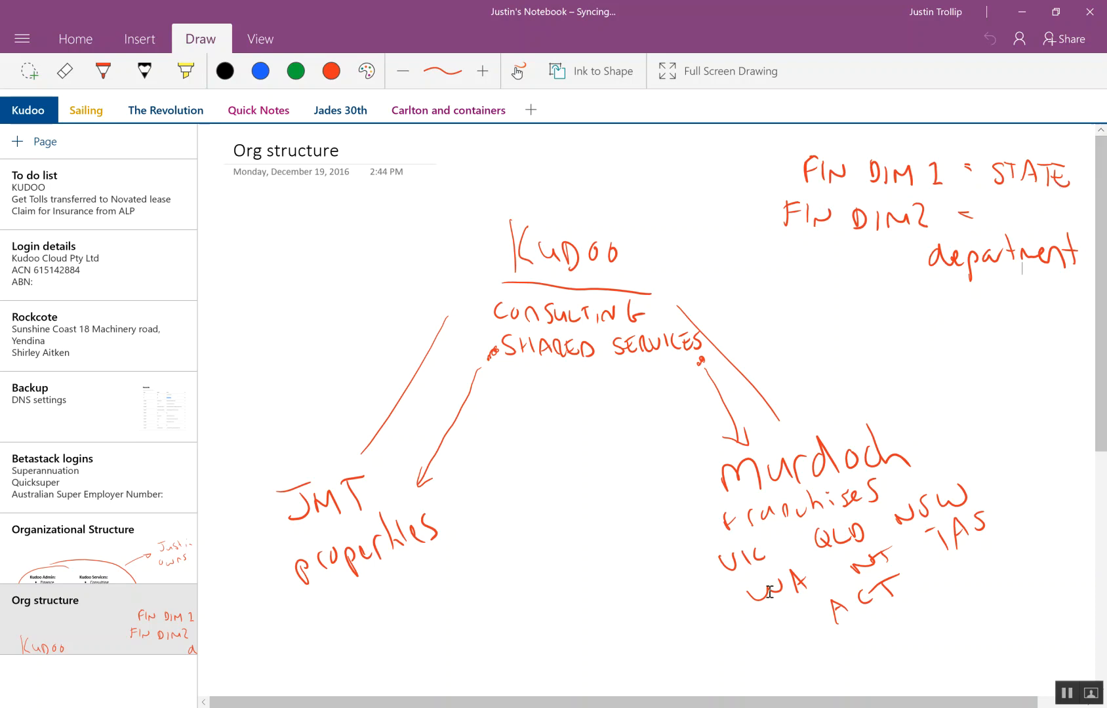
- Switch to Dynamics AX and collapse the Chart of accounts and Financial dimensions groups in the General ledger setup
click(801, 707)
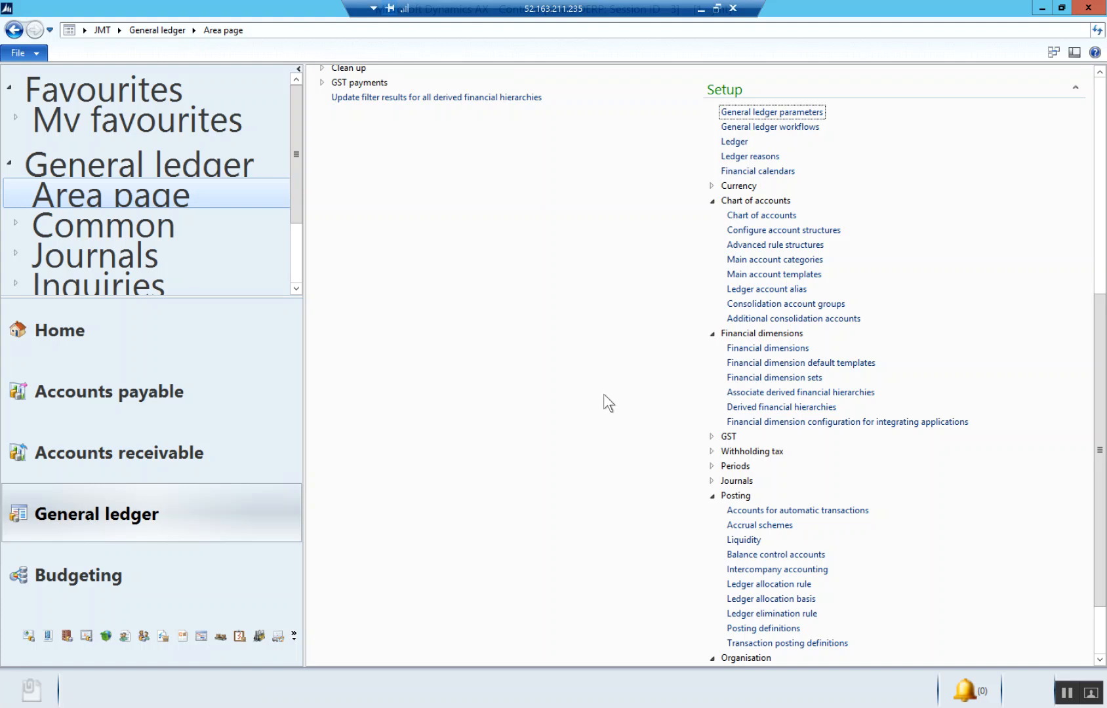
scroll(603, 397, down, 2)
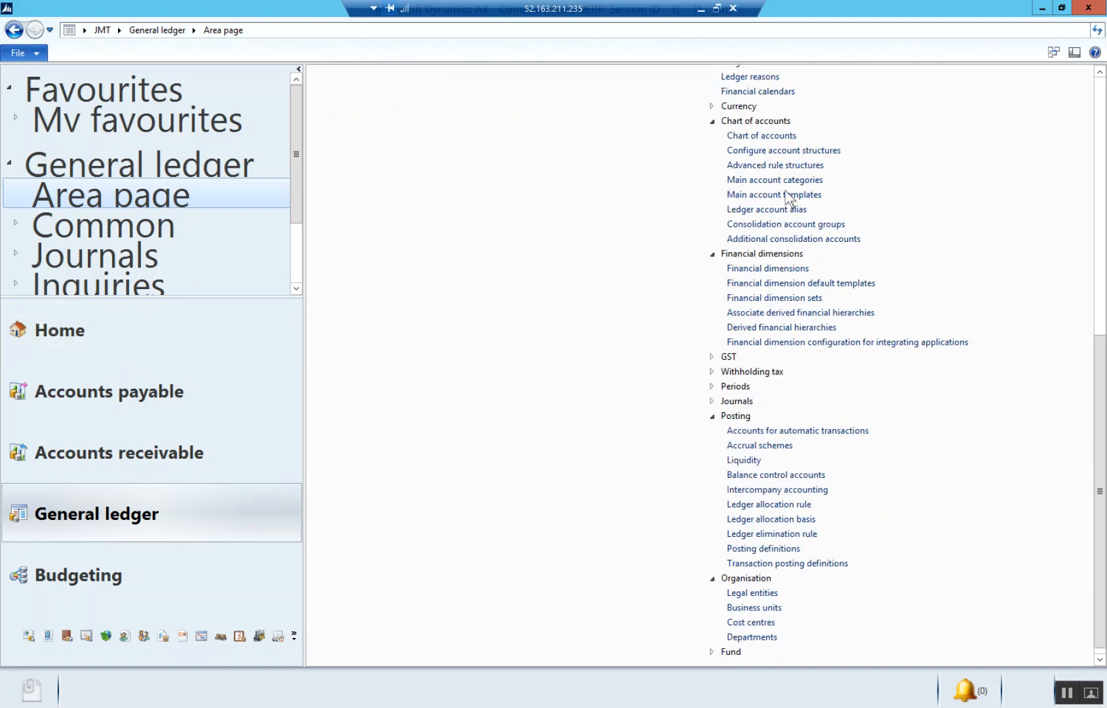
scroll(615, 365, up, 2)
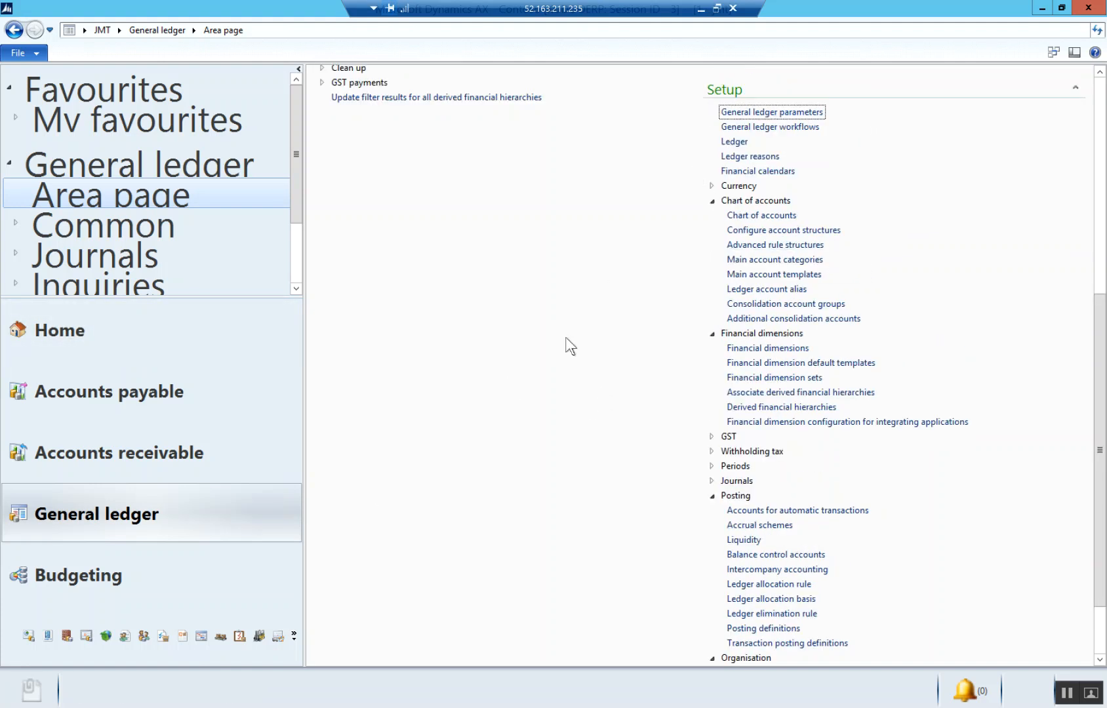
scroll(657, 377, down, 2)
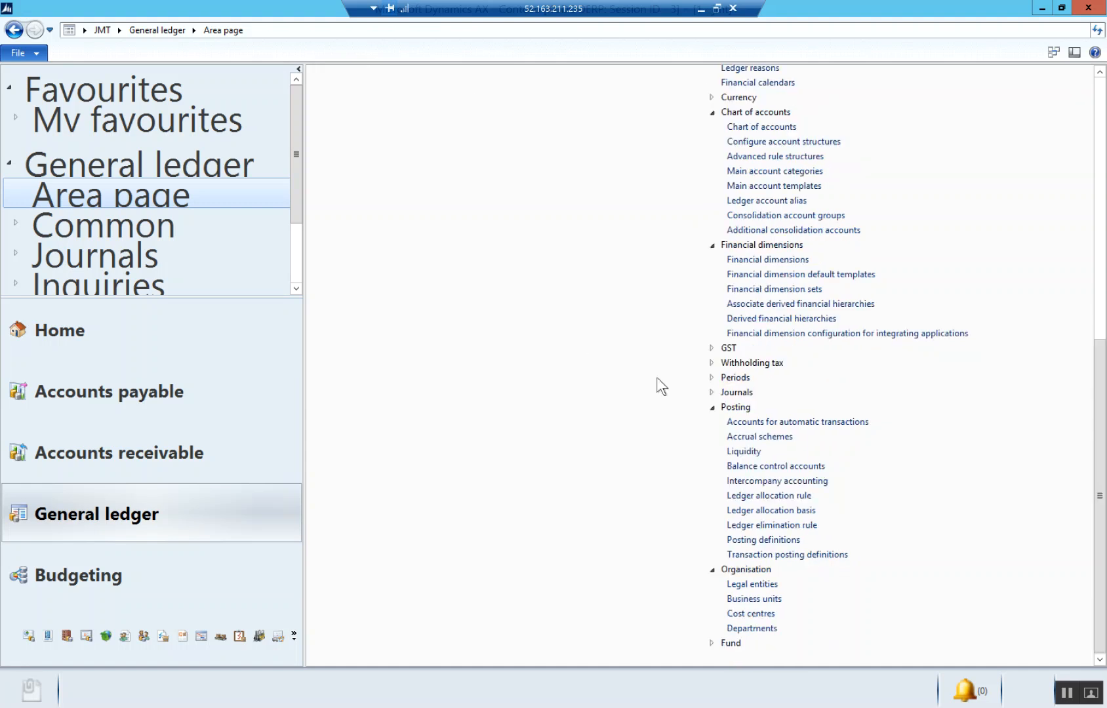
click(713, 112)
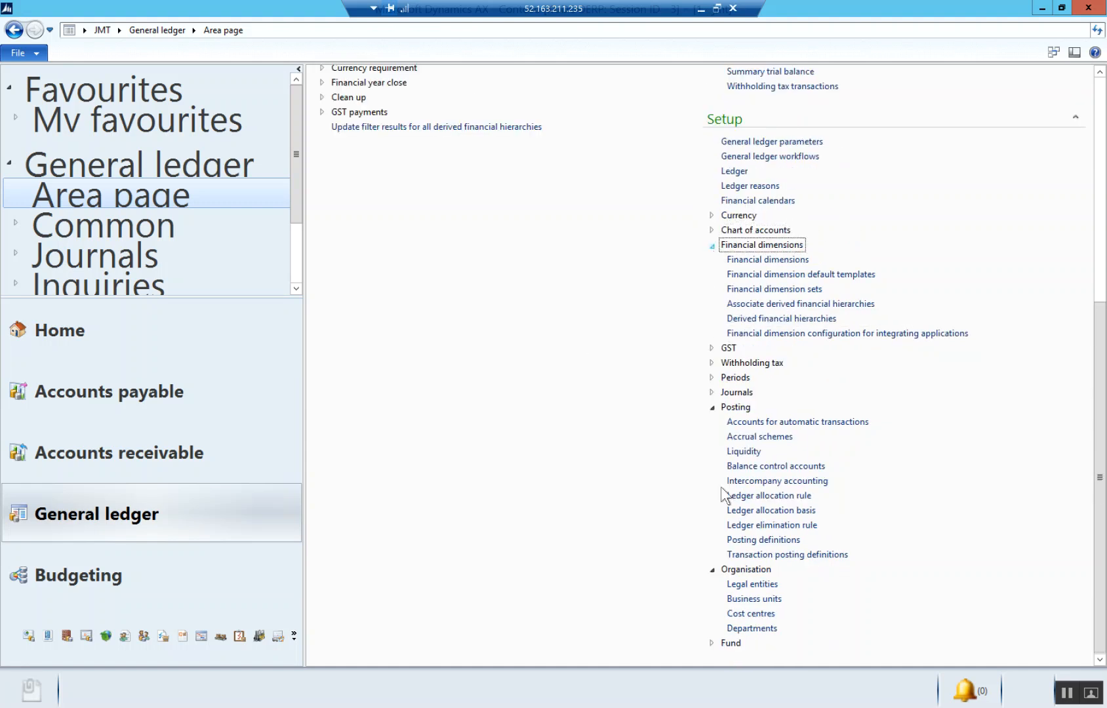
click(712, 246)
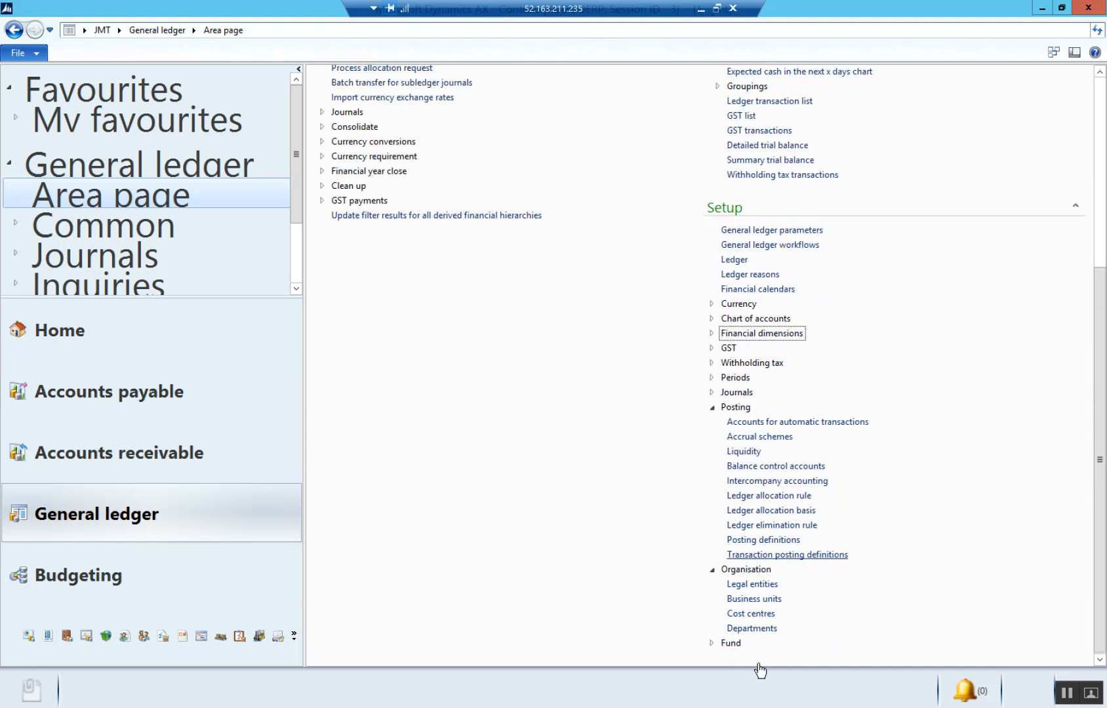
click(754, 630)
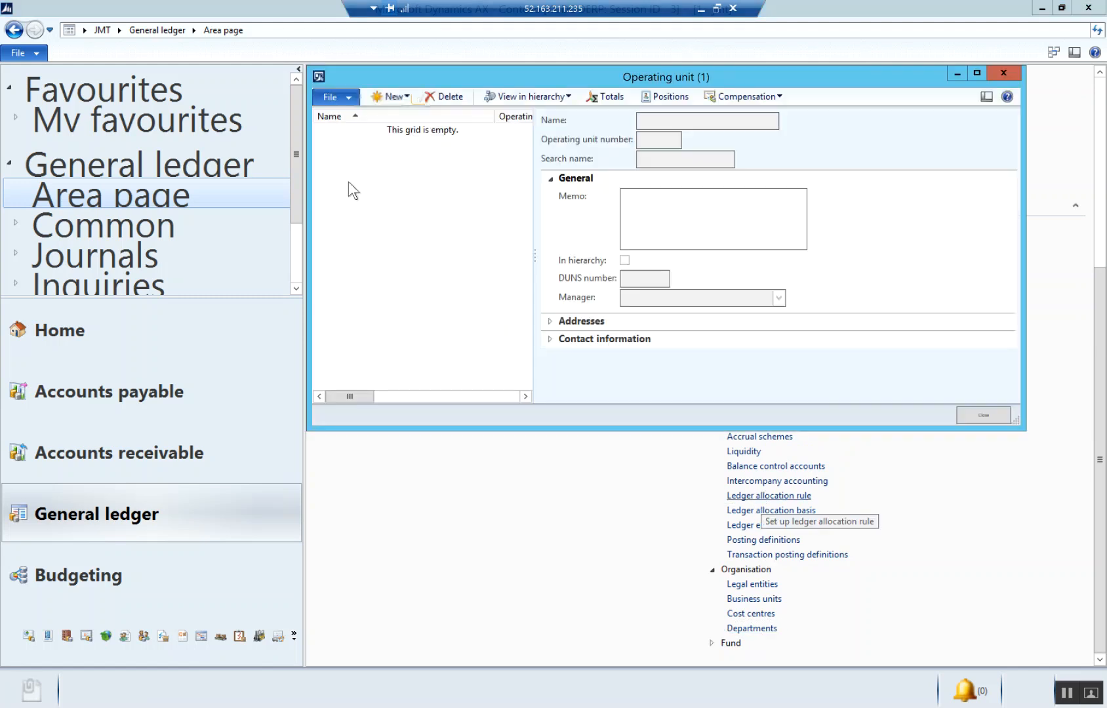
click(401, 99)
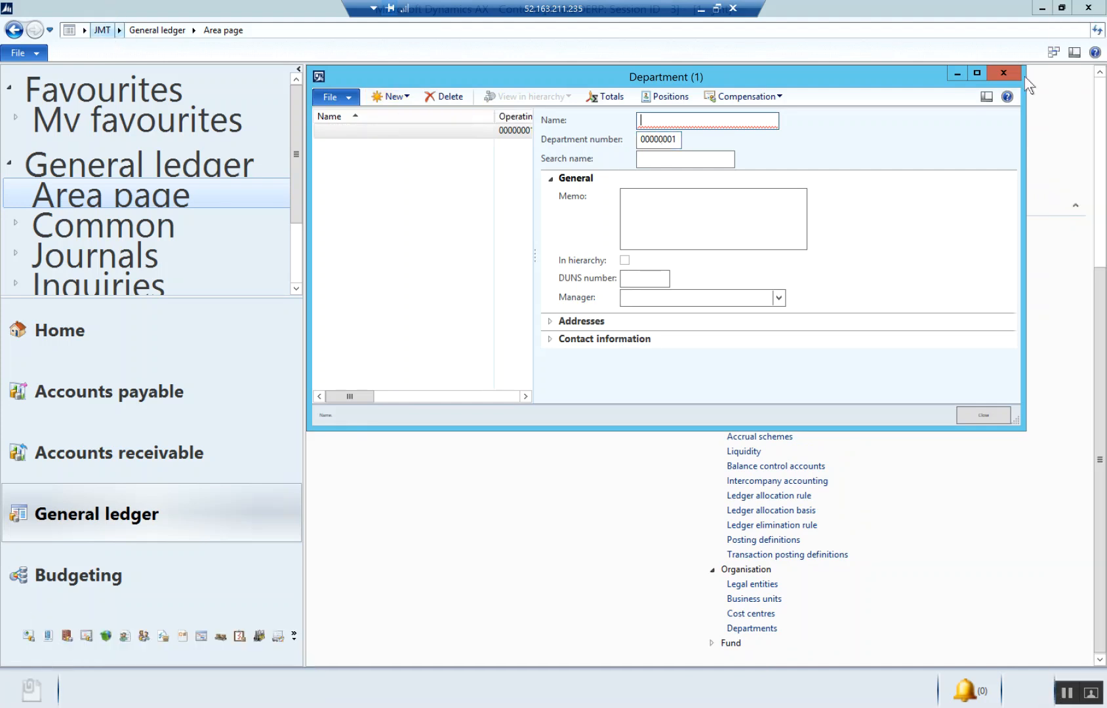
click(1004, 72)
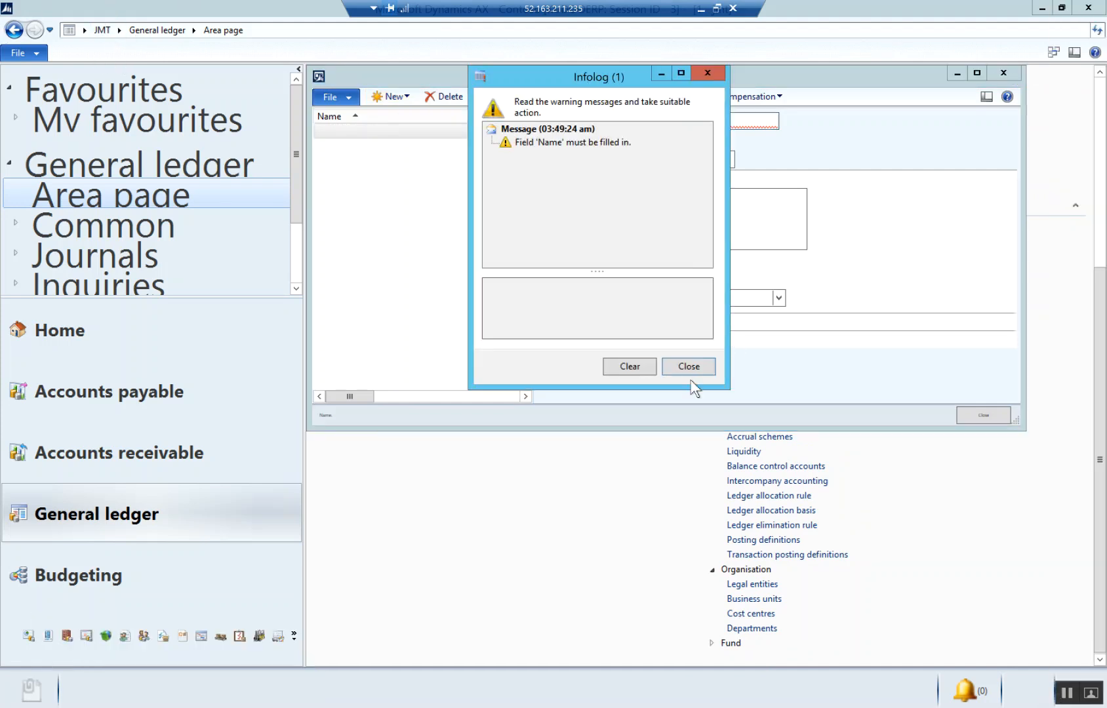
click(697, 366)
key(Escape)
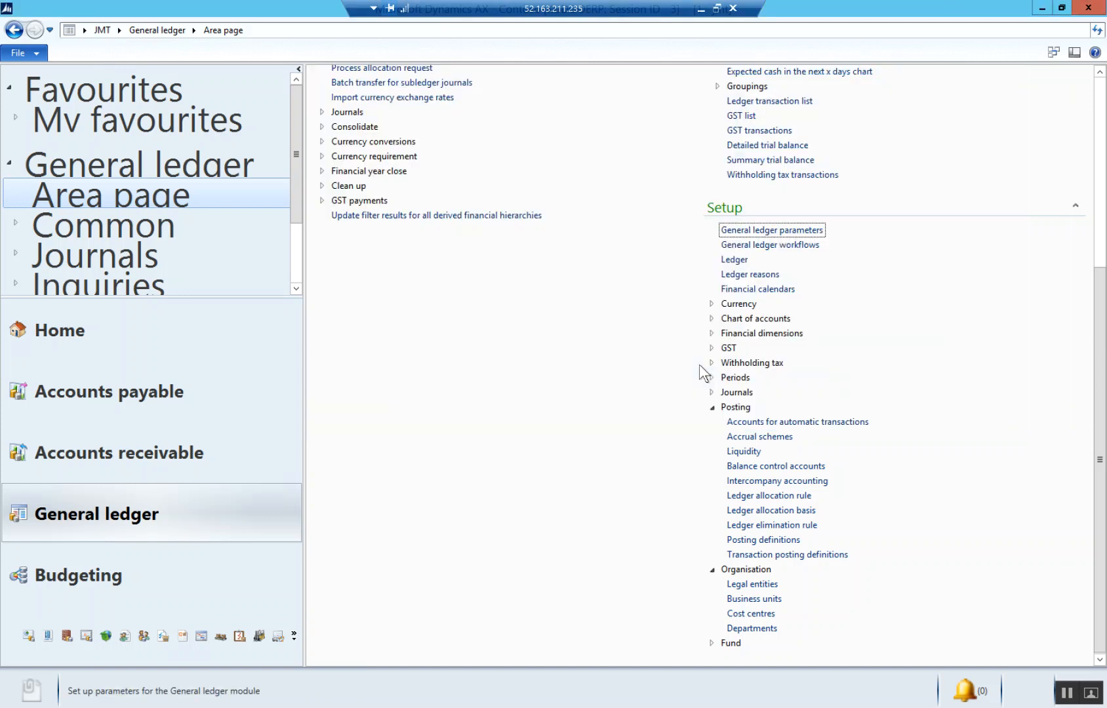
- Switch the active company to Kudoo Cloud (KDO)
click(119, 30)
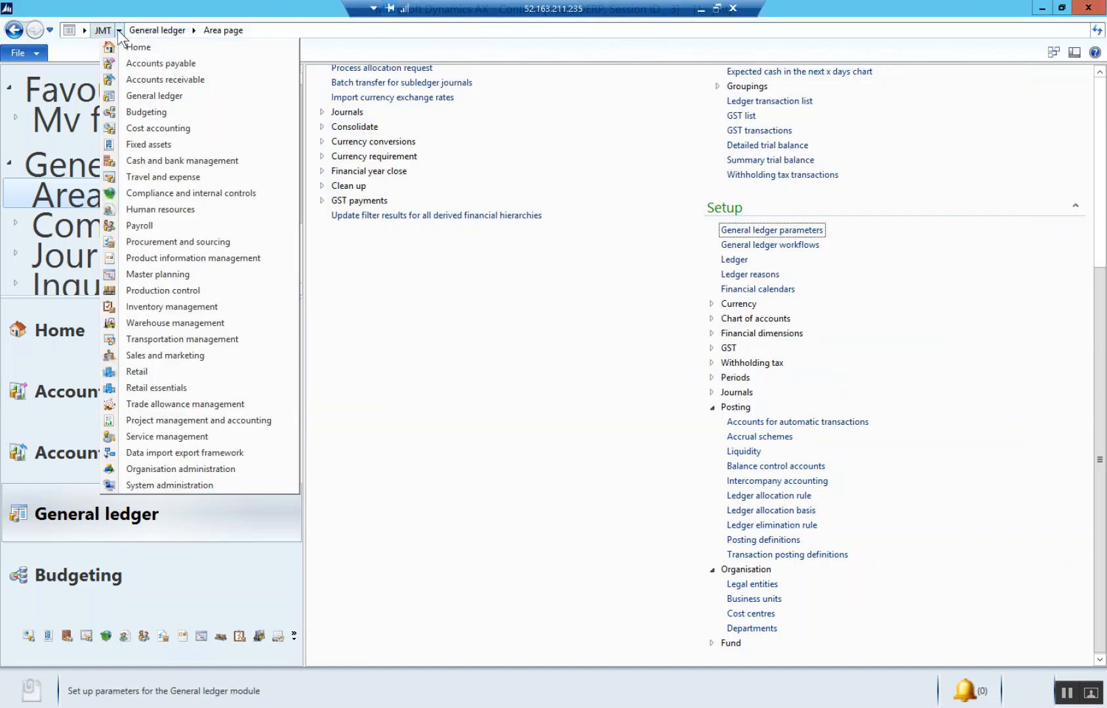
click(87, 29)
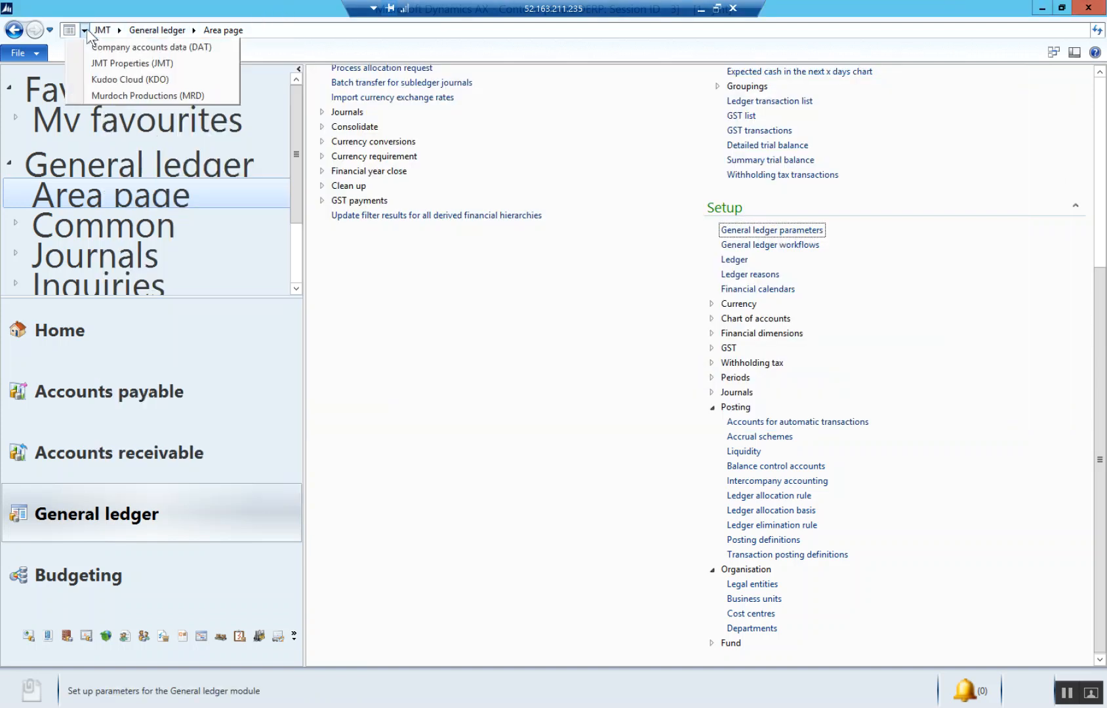
click(115, 78)
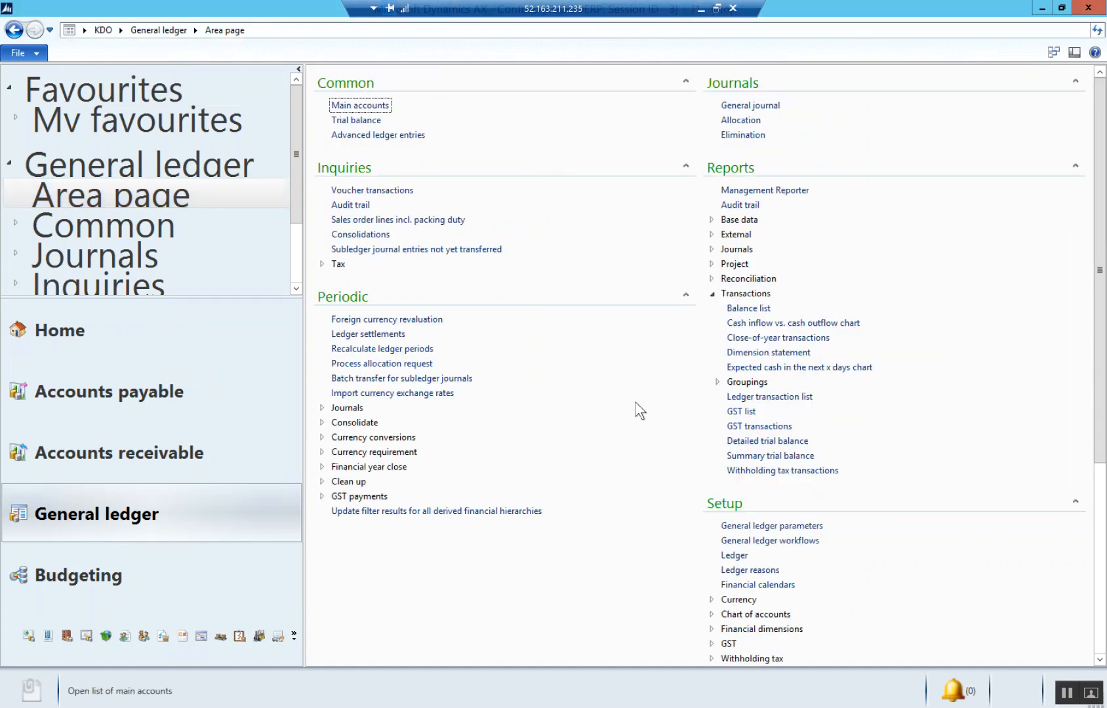
- Open the Departments setup for the General ledger organisation and create a department named Finance
scroll(635, 400, down, 5)
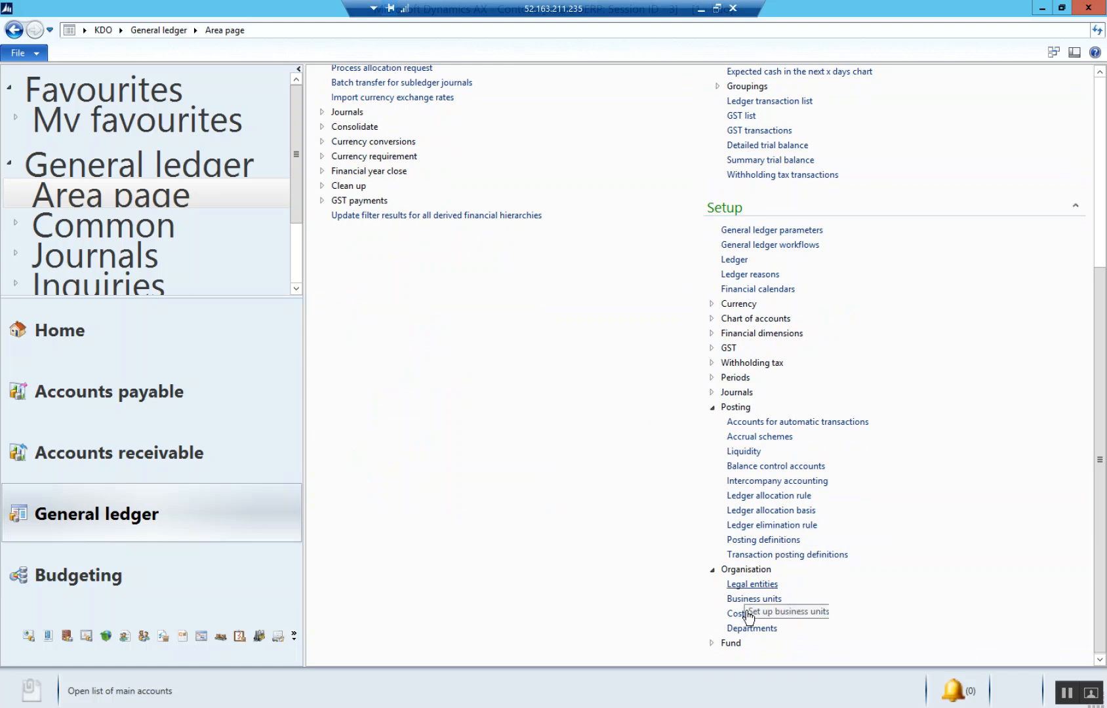
click(751, 628)
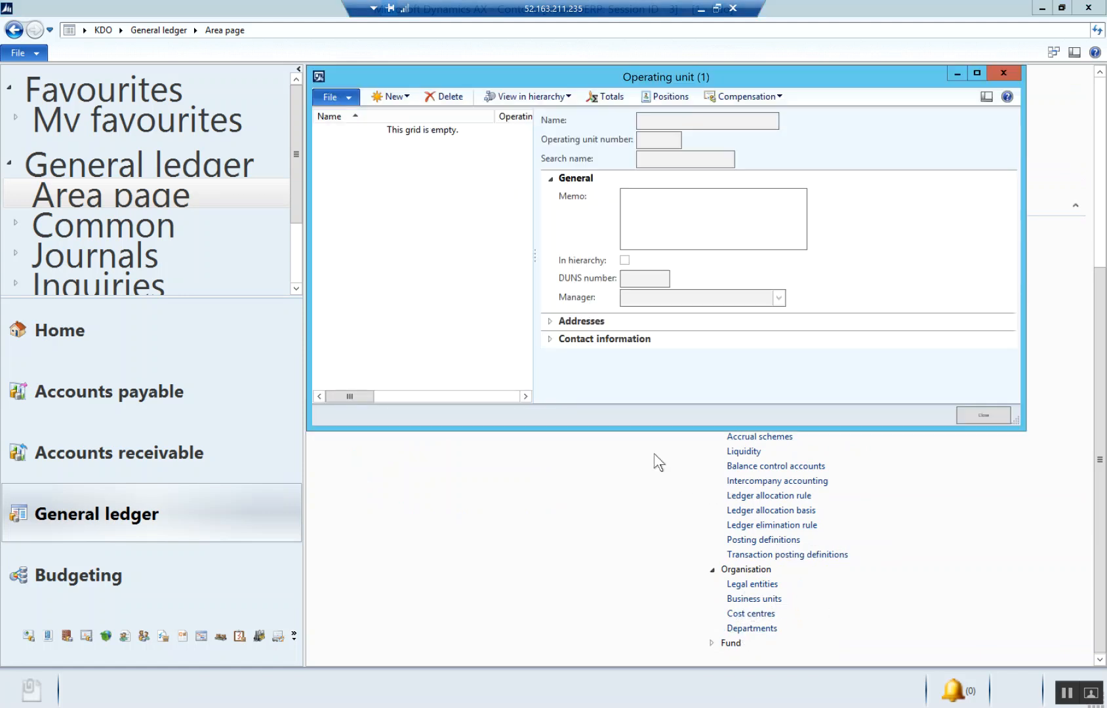
click(394, 97)
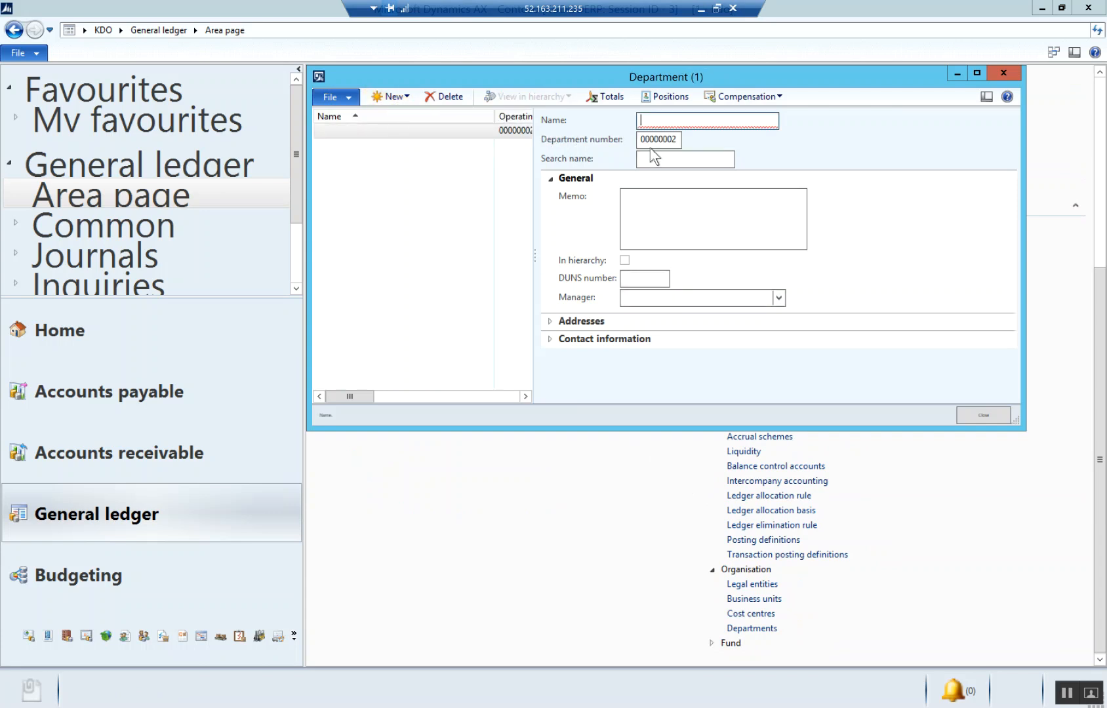
text(Finance)
- Add two more departments named Sales and Marketing
click(397, 98)
text(Sales)
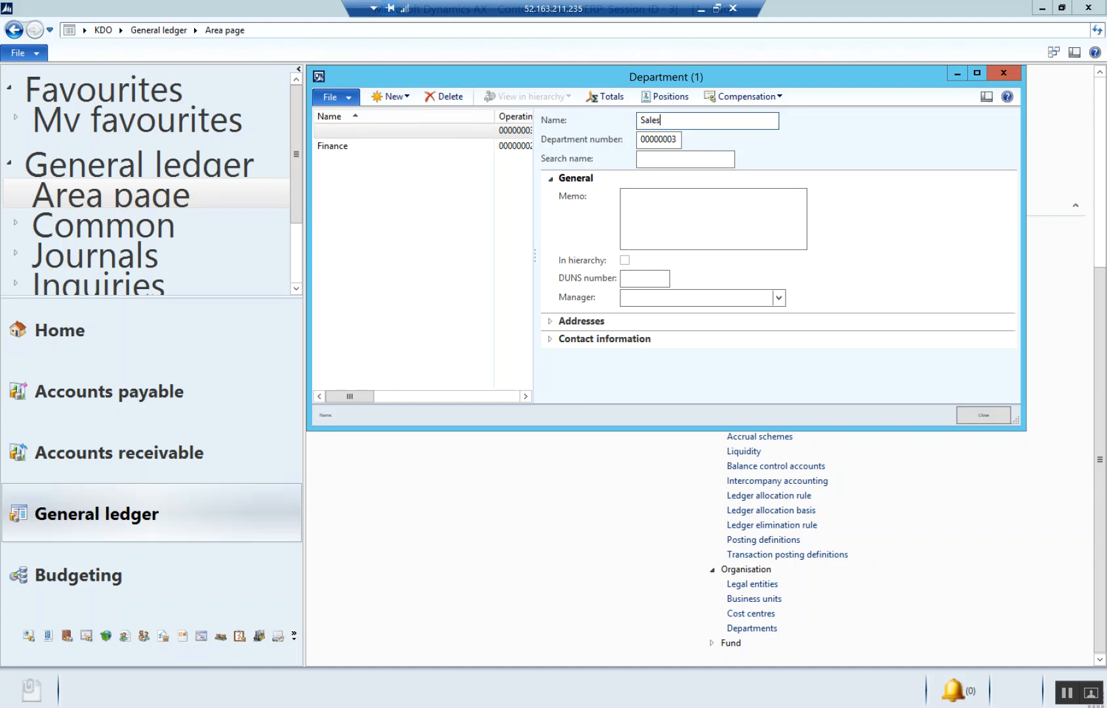
click(403, 95)
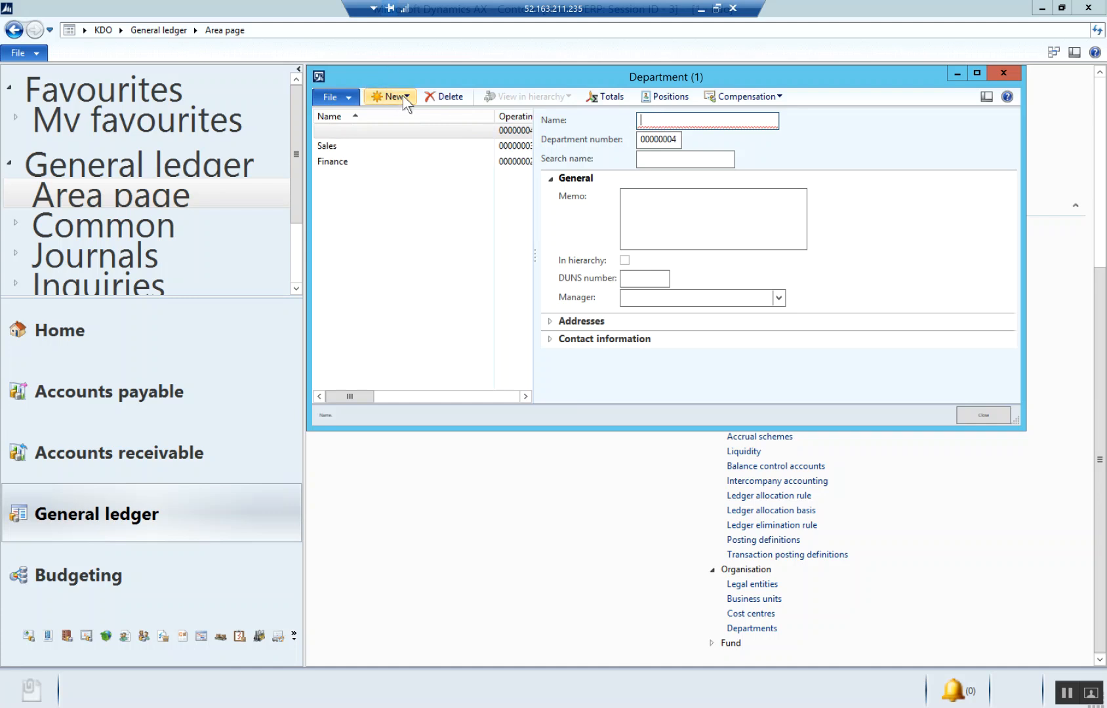
text(Marketing)
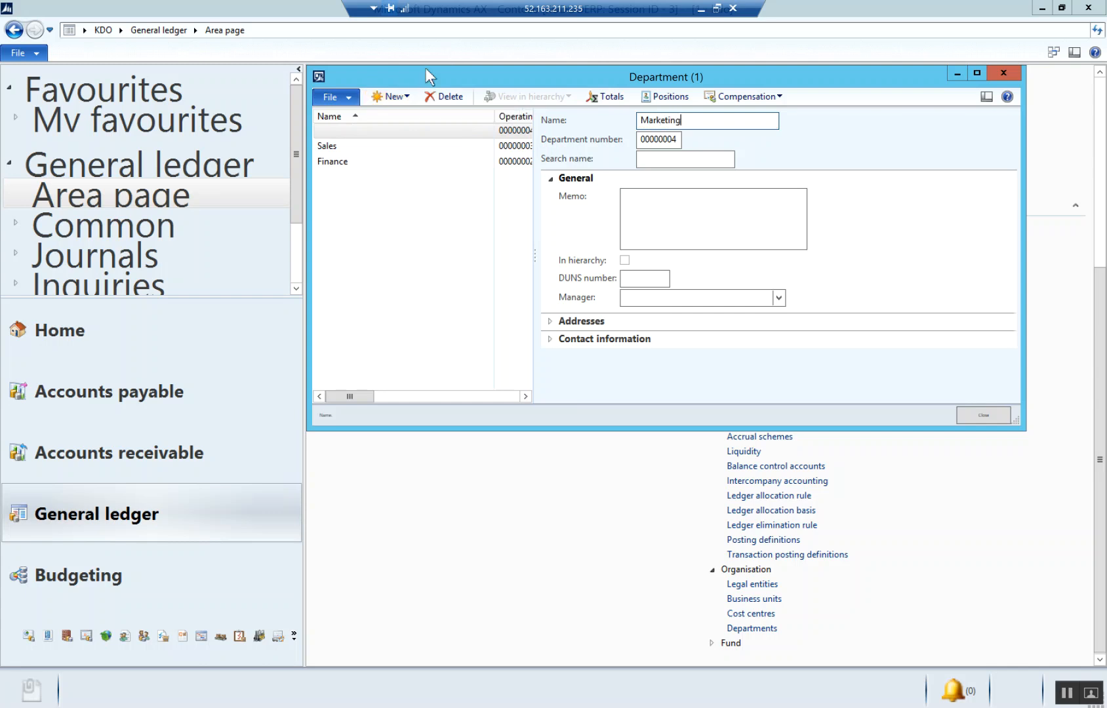
- Add a department named Human Resources
click(404, 96)
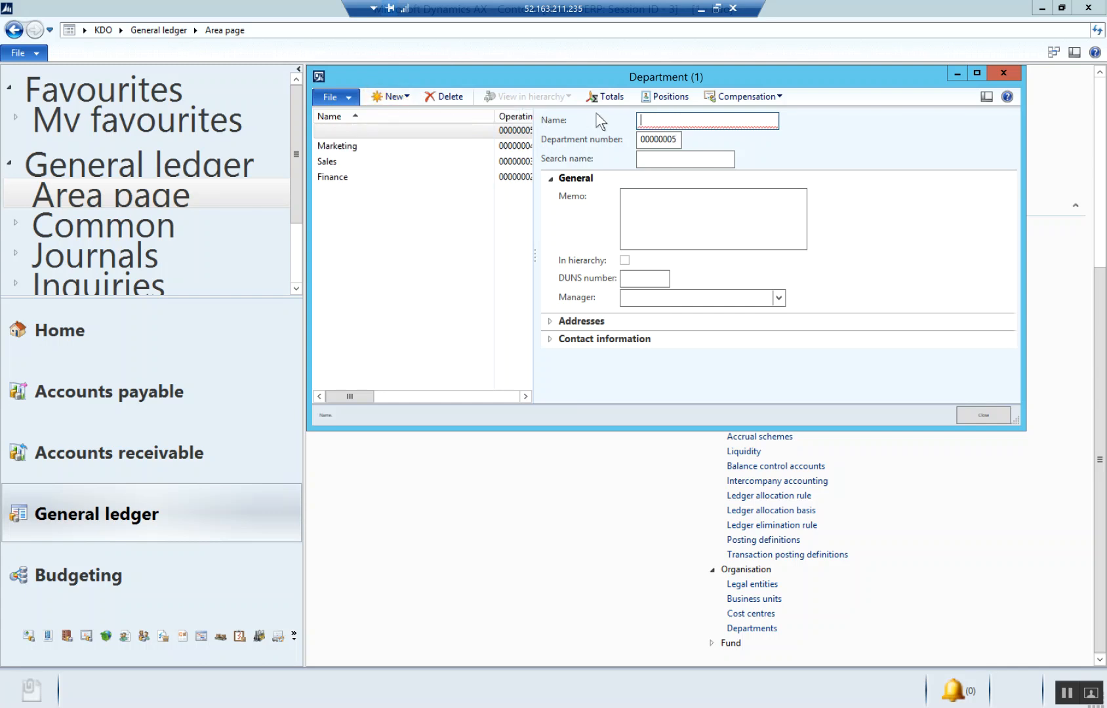
text(Human)
key(BackSpace)
key(BackSpace)
text(n Resources)
- Add two more departments named Payroll and IT
click(395, 98)
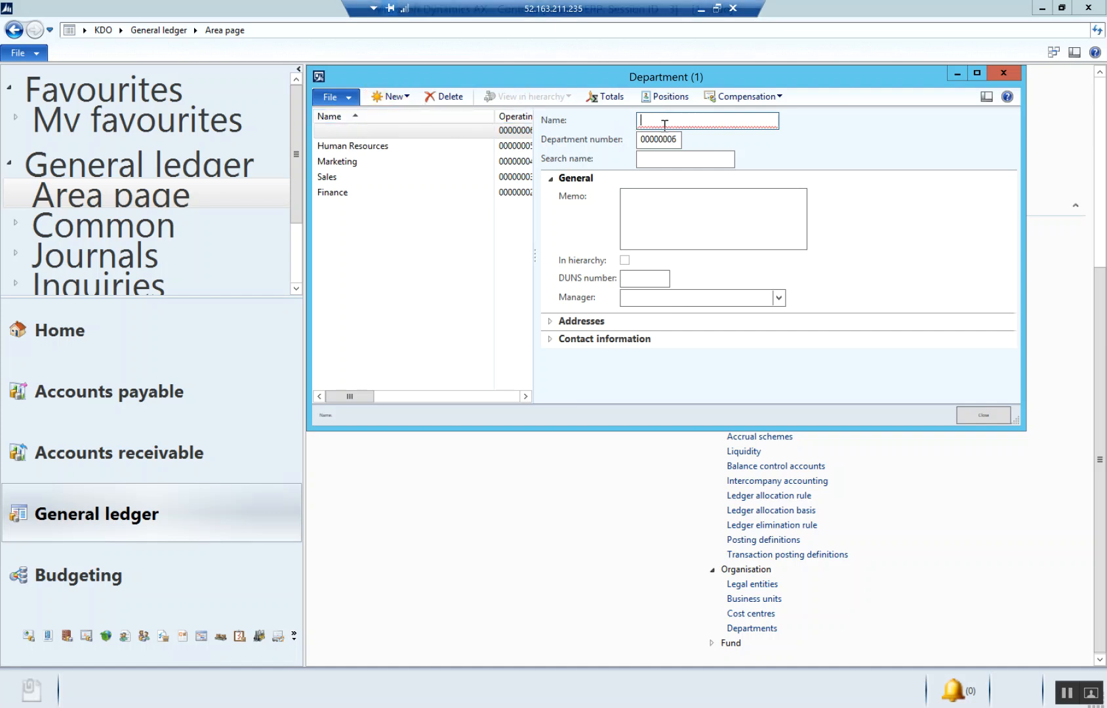
text(Payro)
key(Tab)
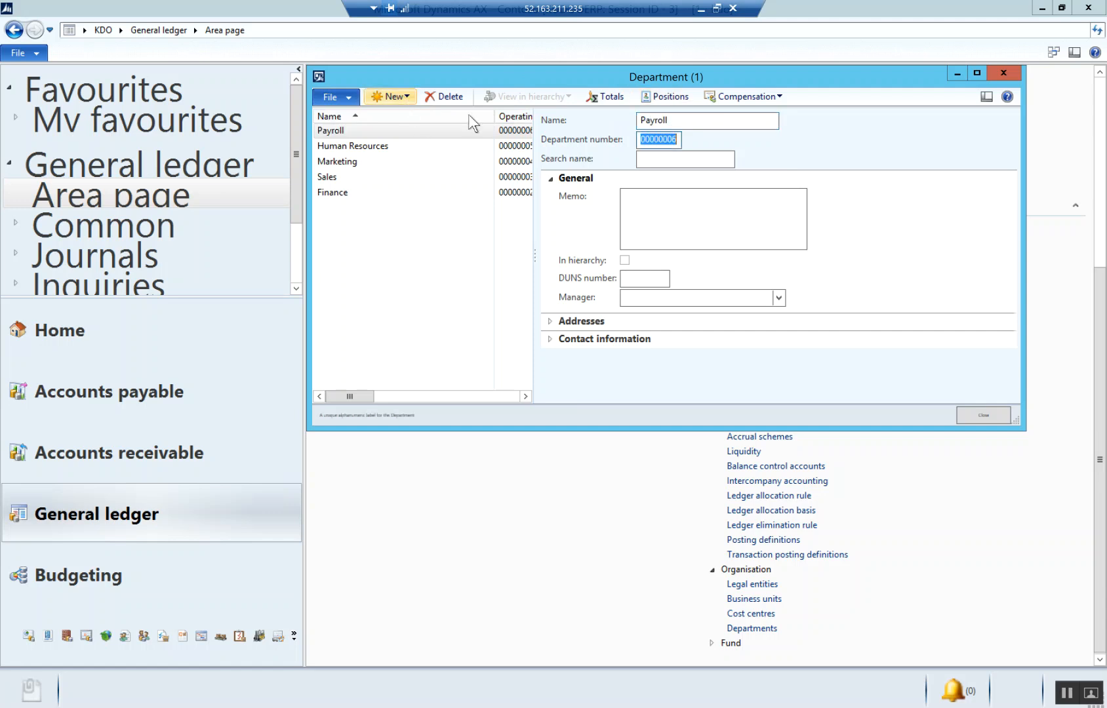
key(ctrl+n)
text(IT)
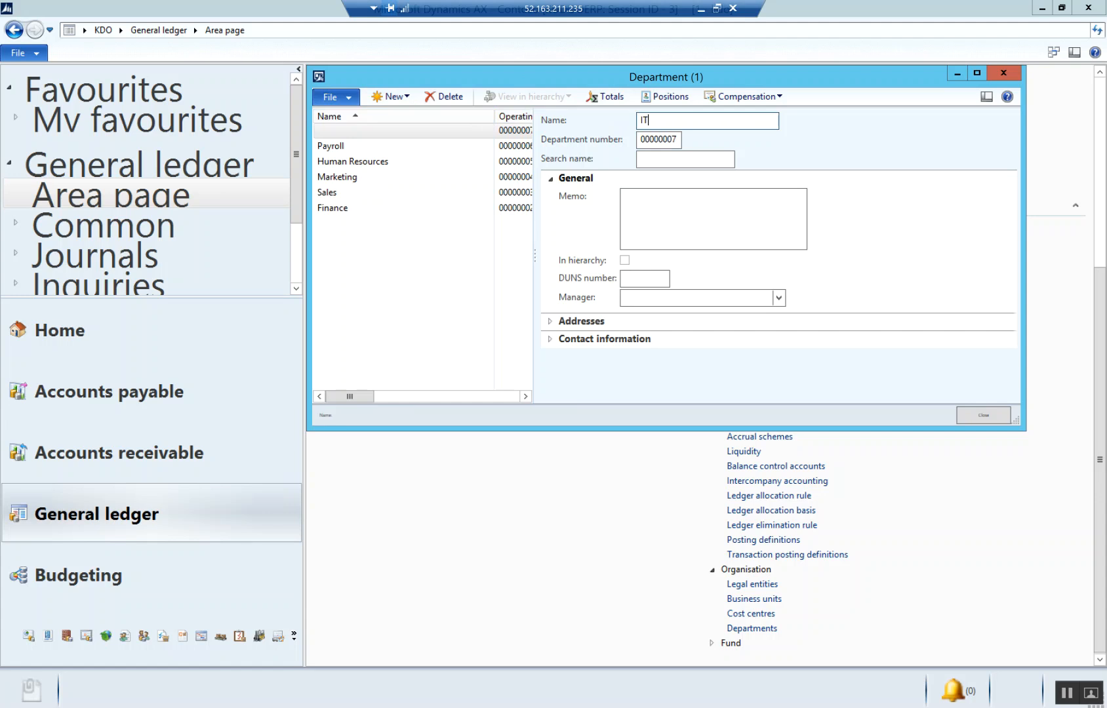
key(Tab)
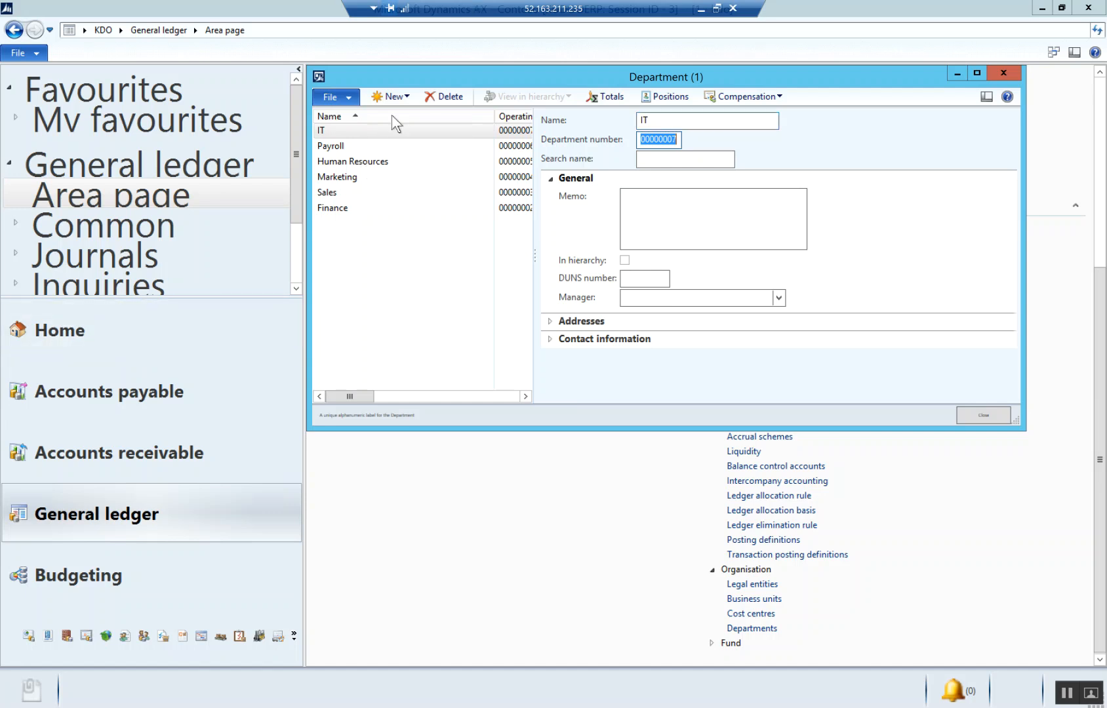
- Add a department named Consulting and select the IT department in the list
click(392, 96)
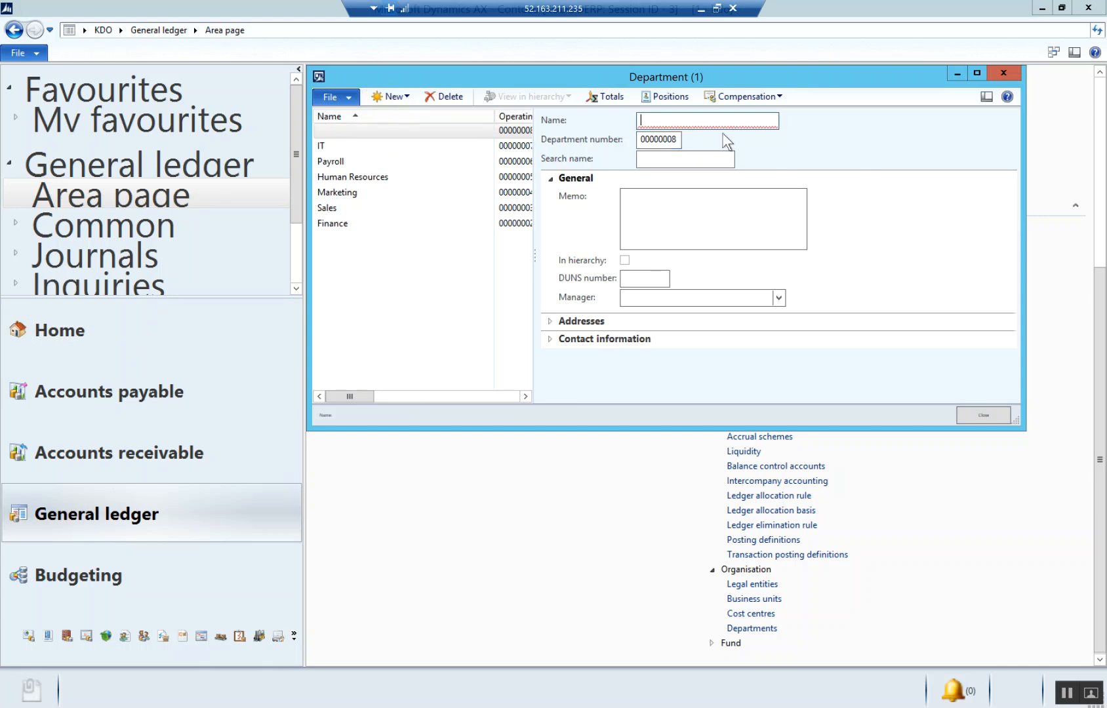
text(Consulting)
key(Tab)
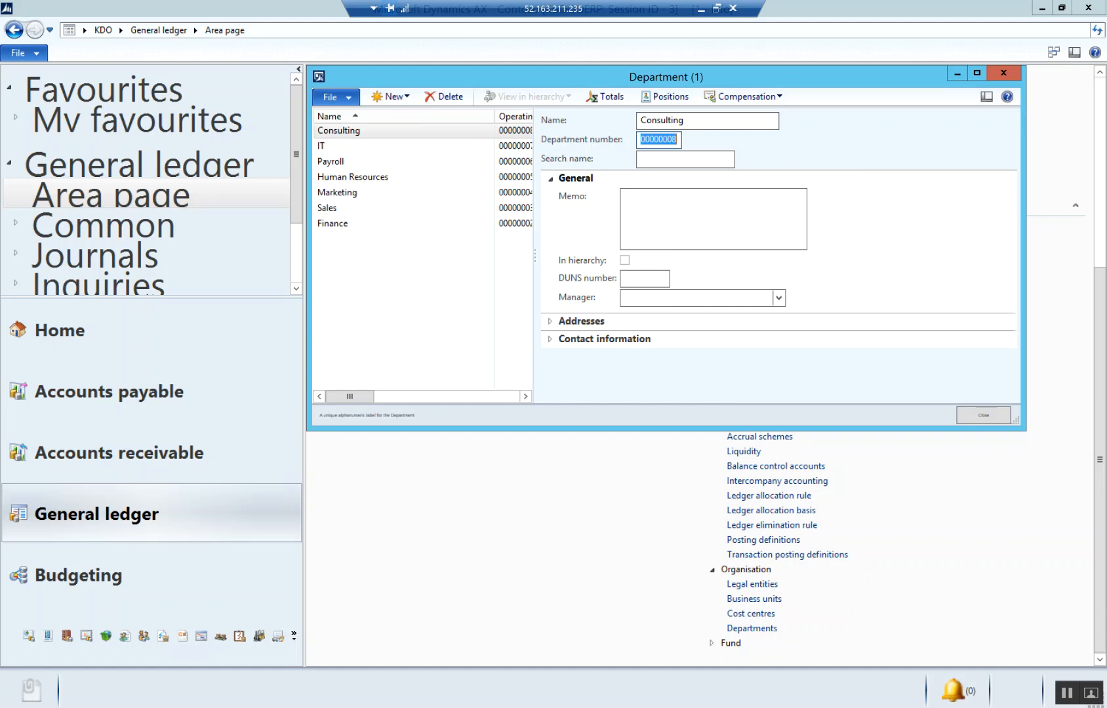
click(419, 145)
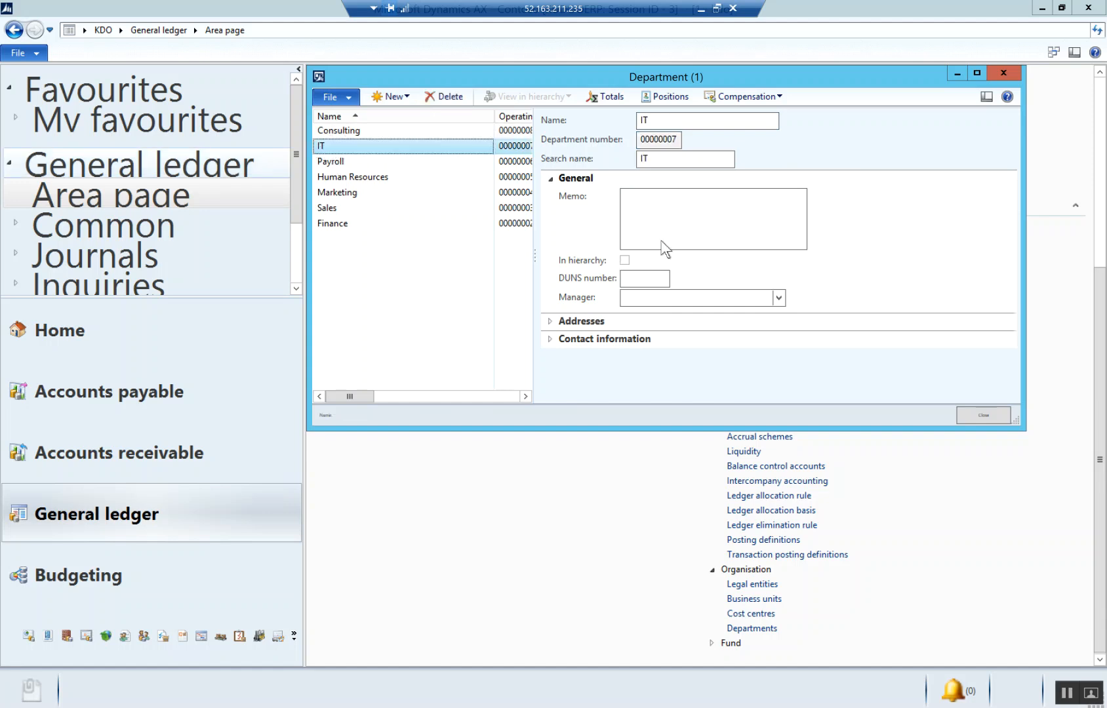
- Create a financial dimension that uses values from Departments with report column name DPT, and review its dimension values
key(Escape)
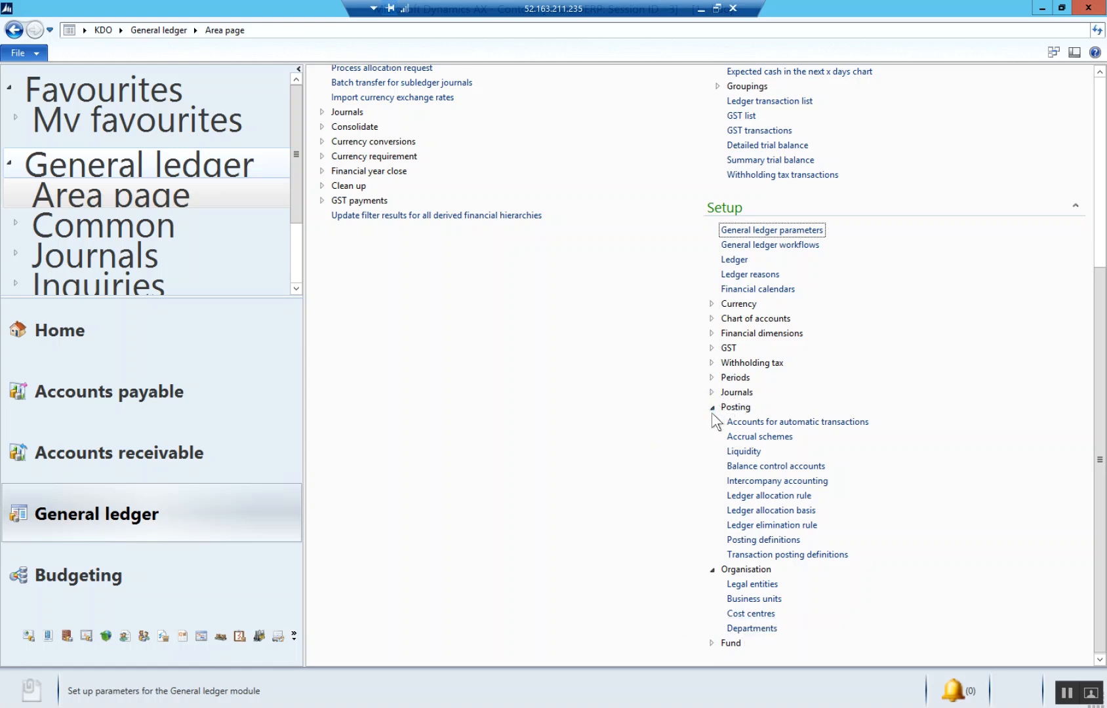
click(712, 334)
click(766, 349)
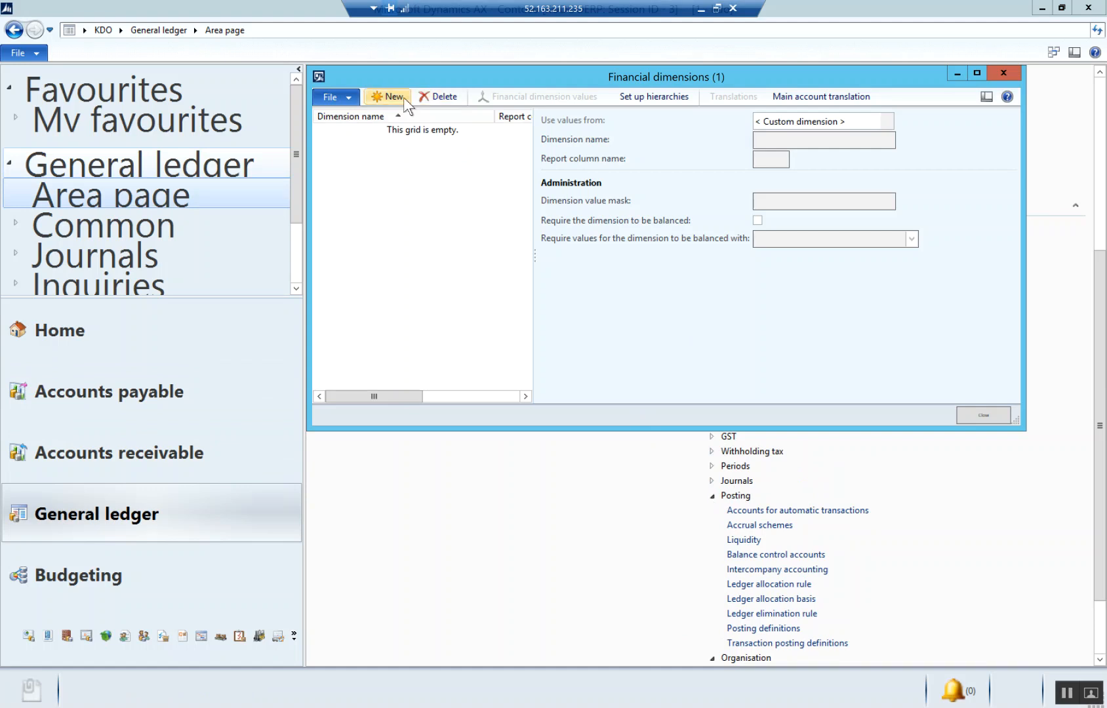
click(398, 97)
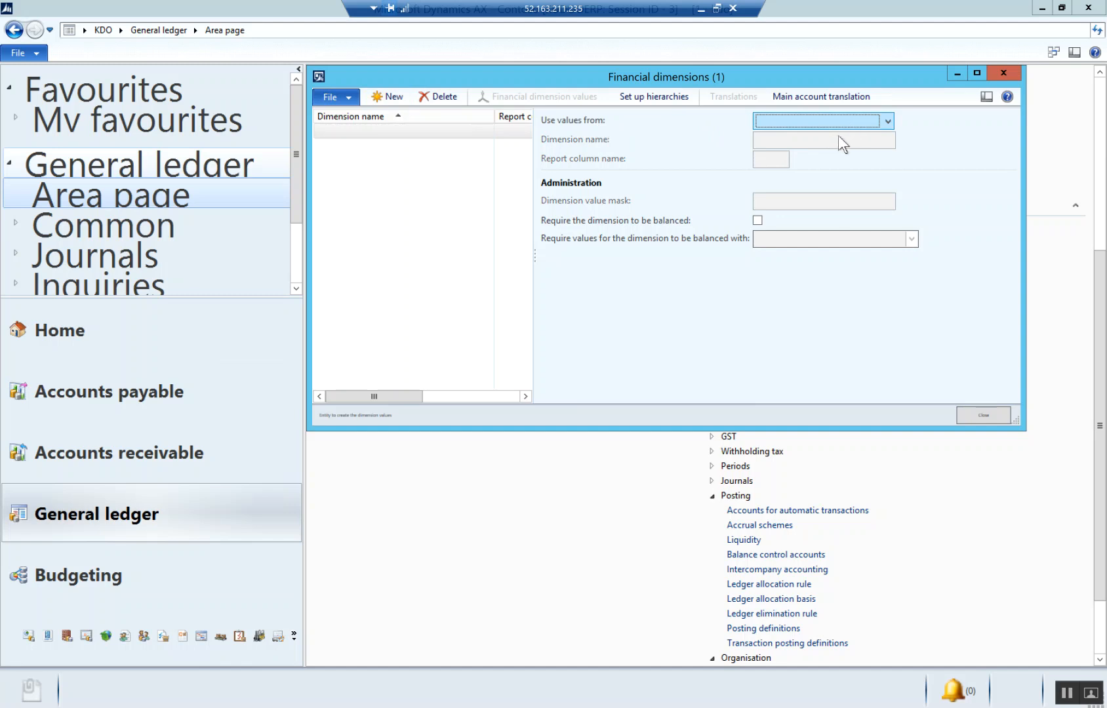
click(885, 121)
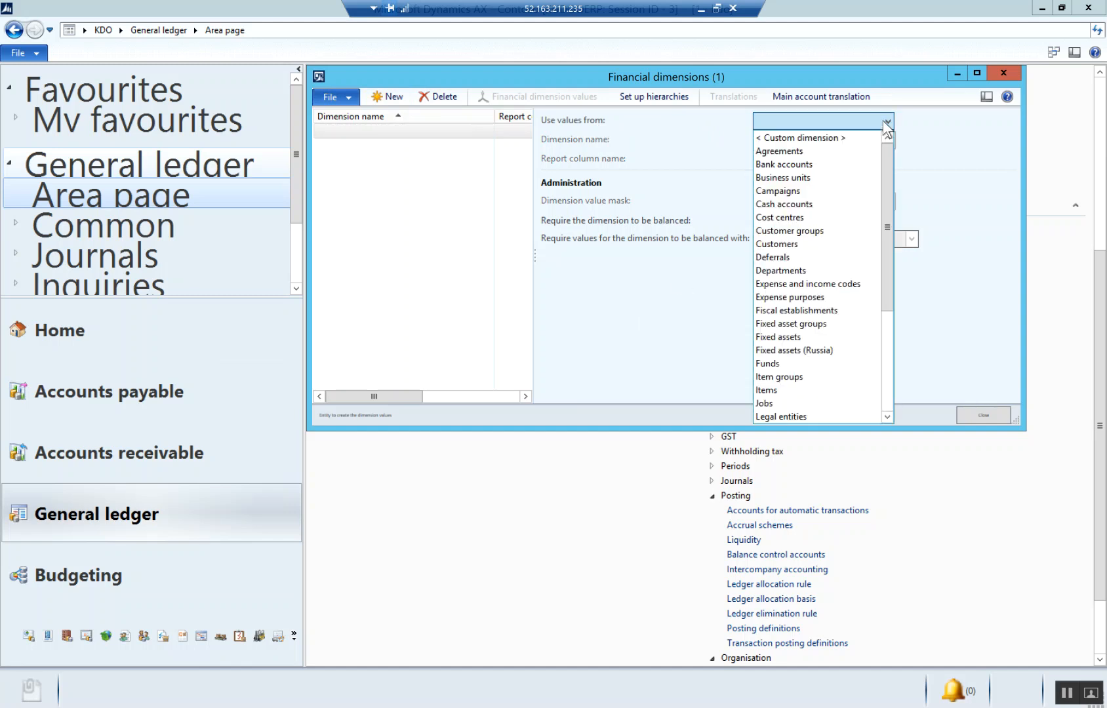
click(781, 268)
click(766, 156)
text(DPT)
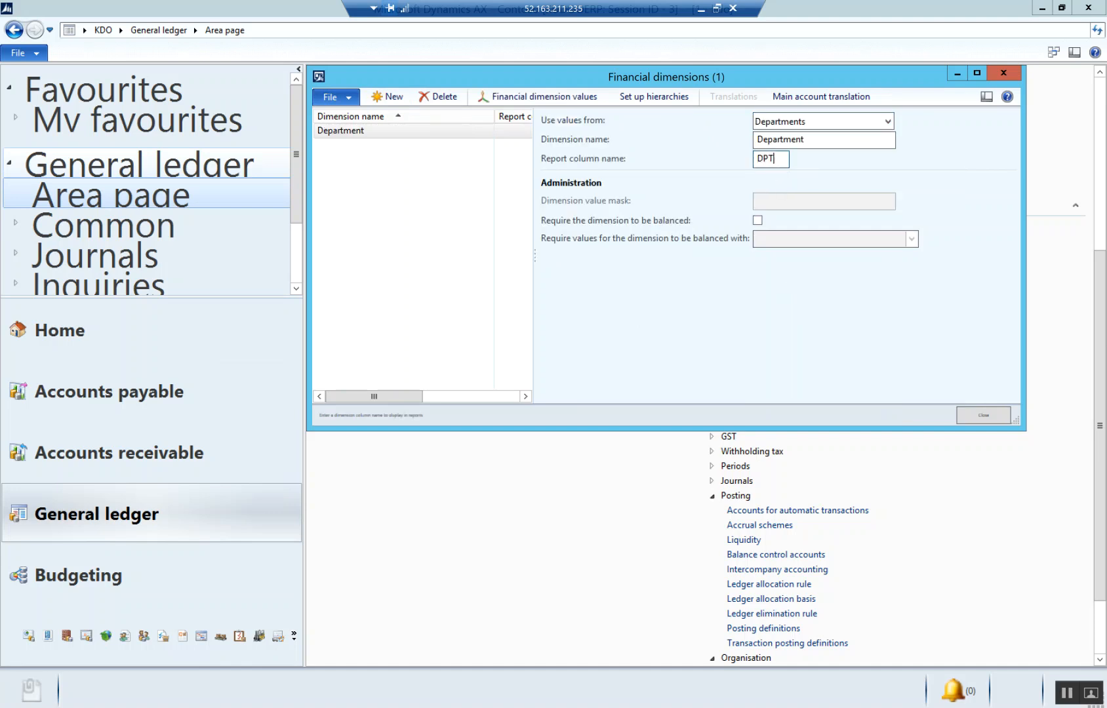
click(557, 96)
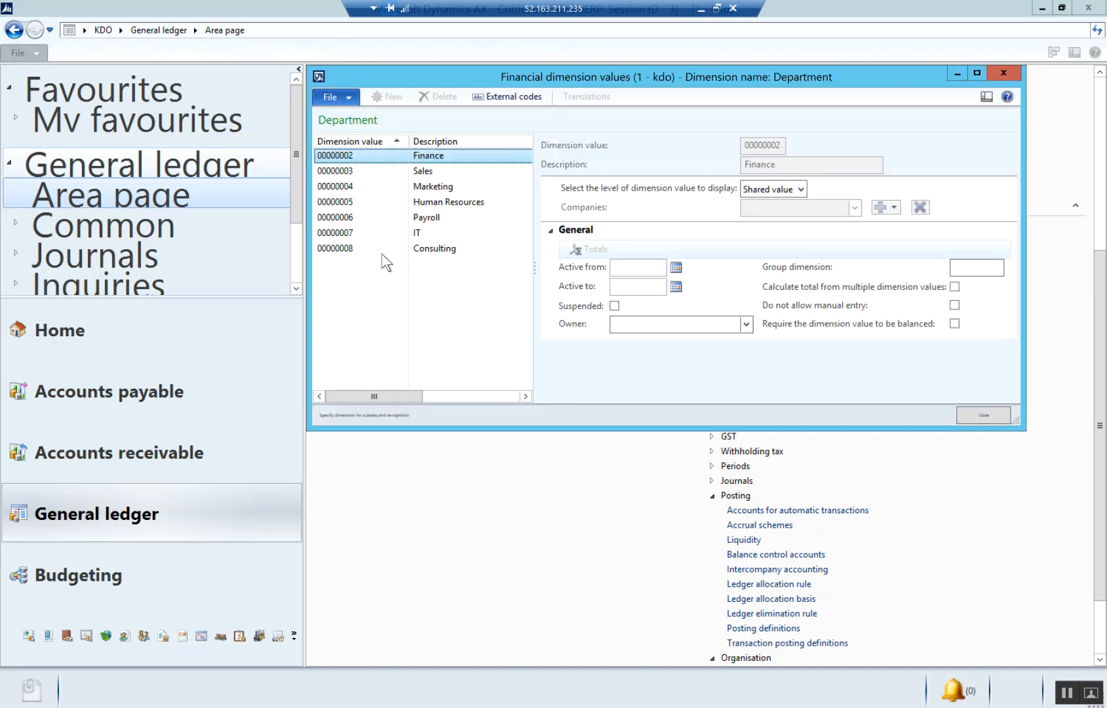
click(1003, 77)
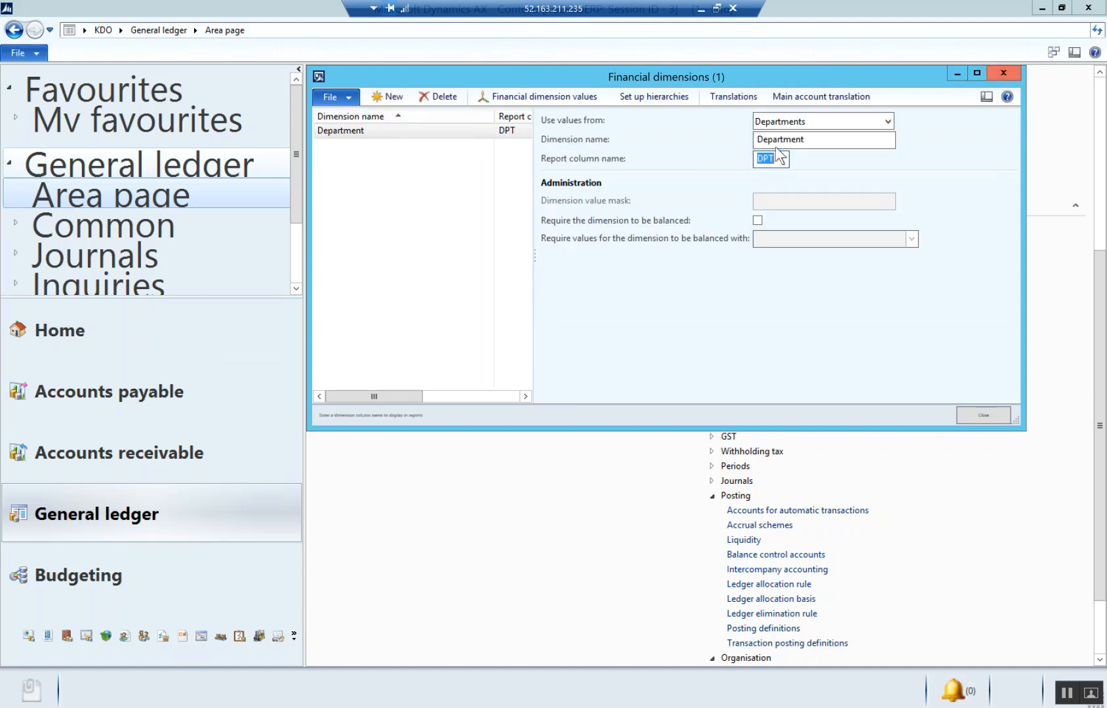
- Create a second financial dimension as a custom dimension named State with report column name STA
key(ctrl+n)
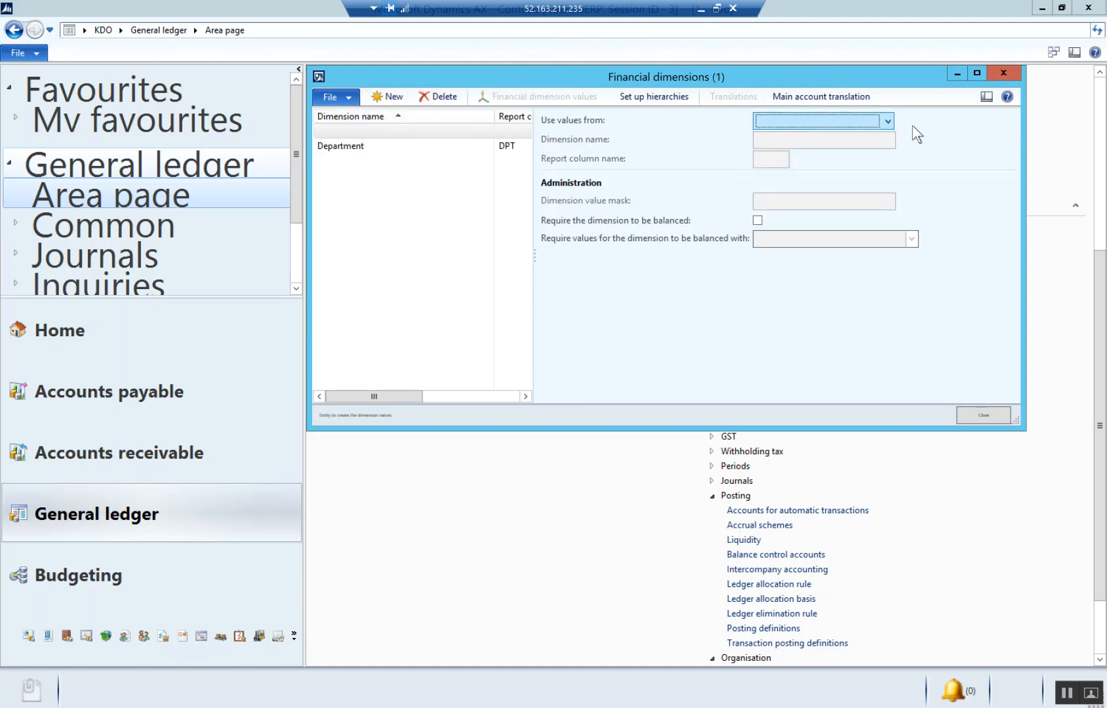
click(887, 120)
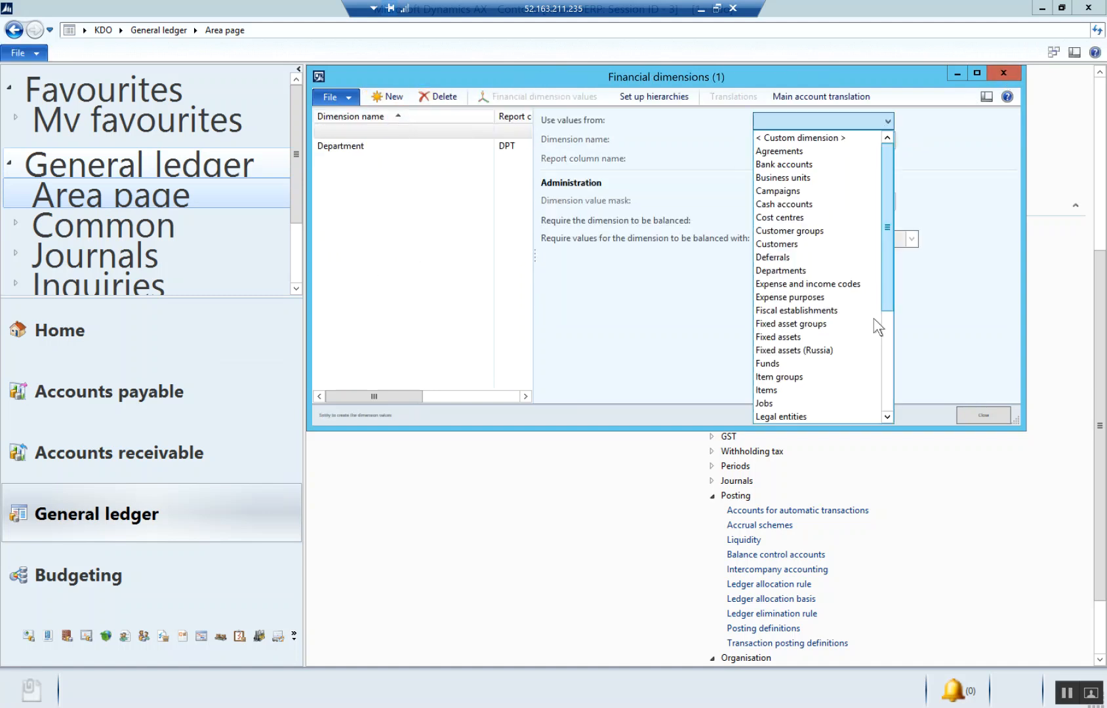
click(888, 394)
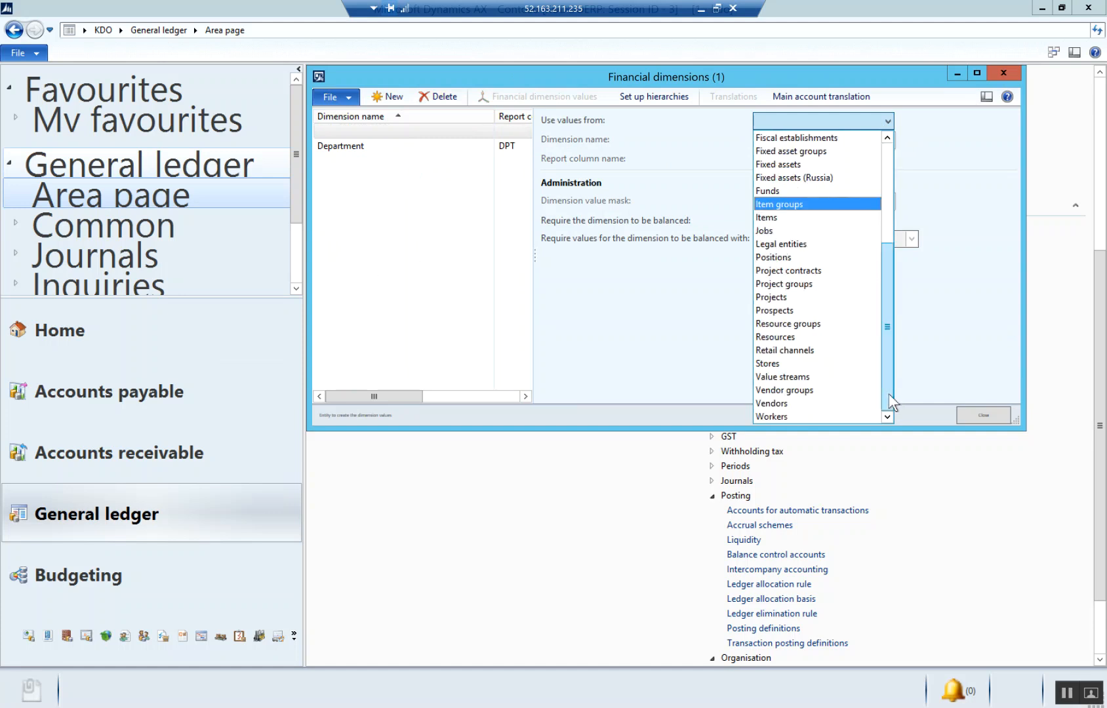
click(643, 329)
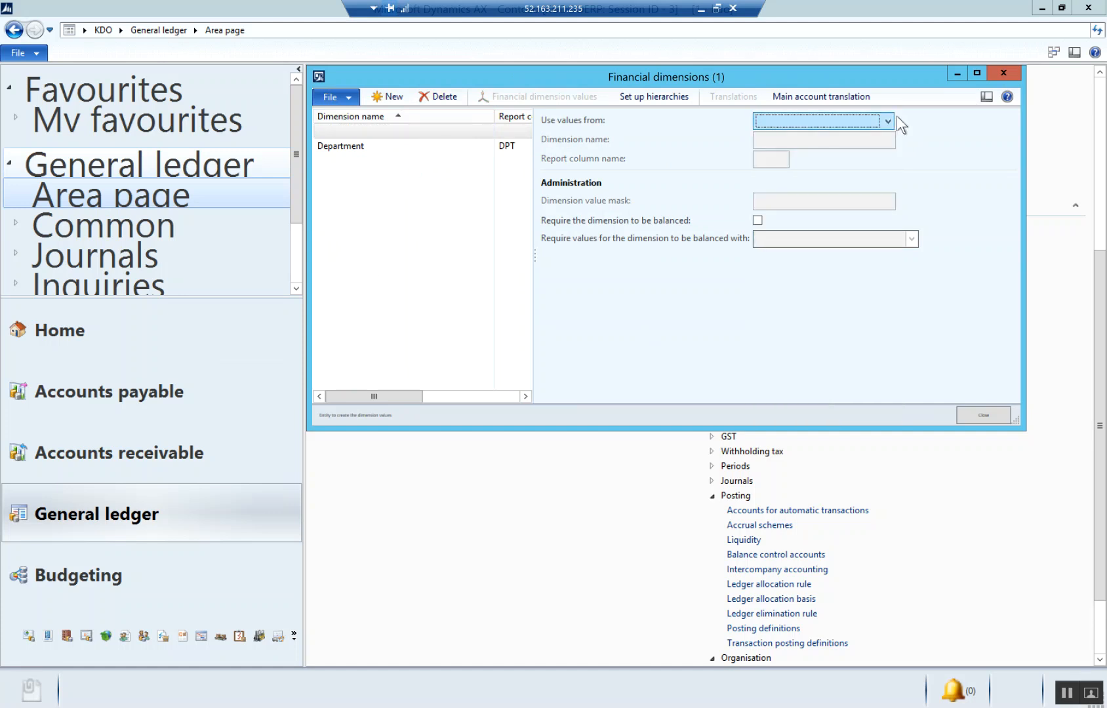
click(890, 125)
click(797, 137)
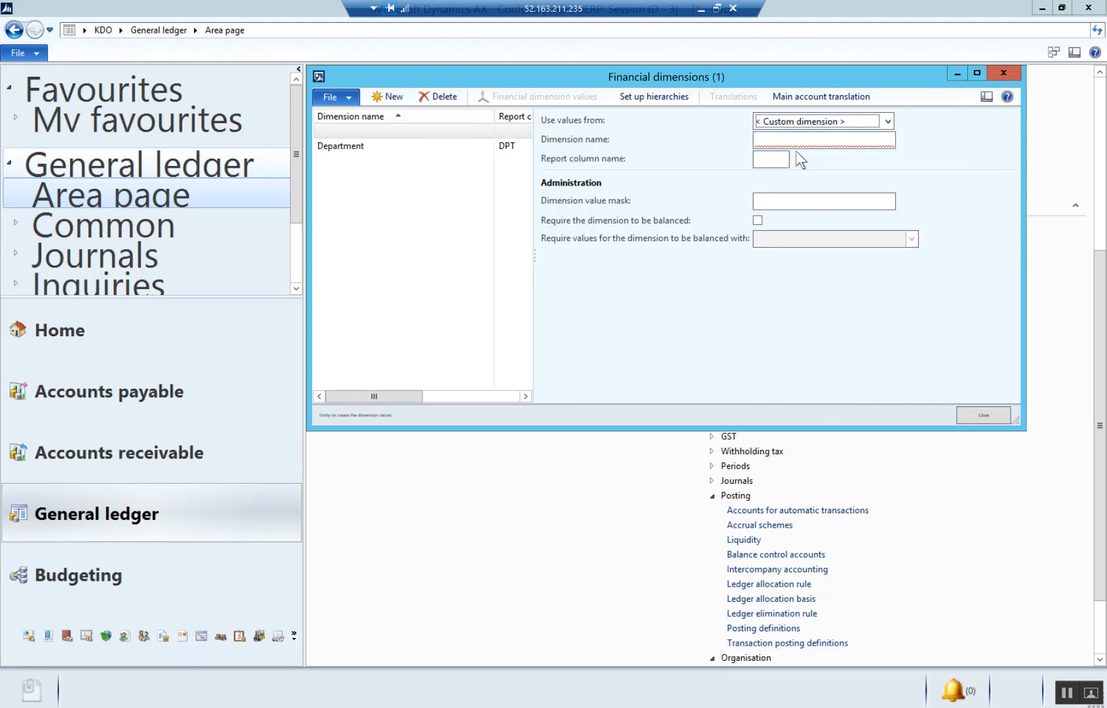
text(Stage)
key(BackSpace)
text(te)
key(Tab)
text(S)
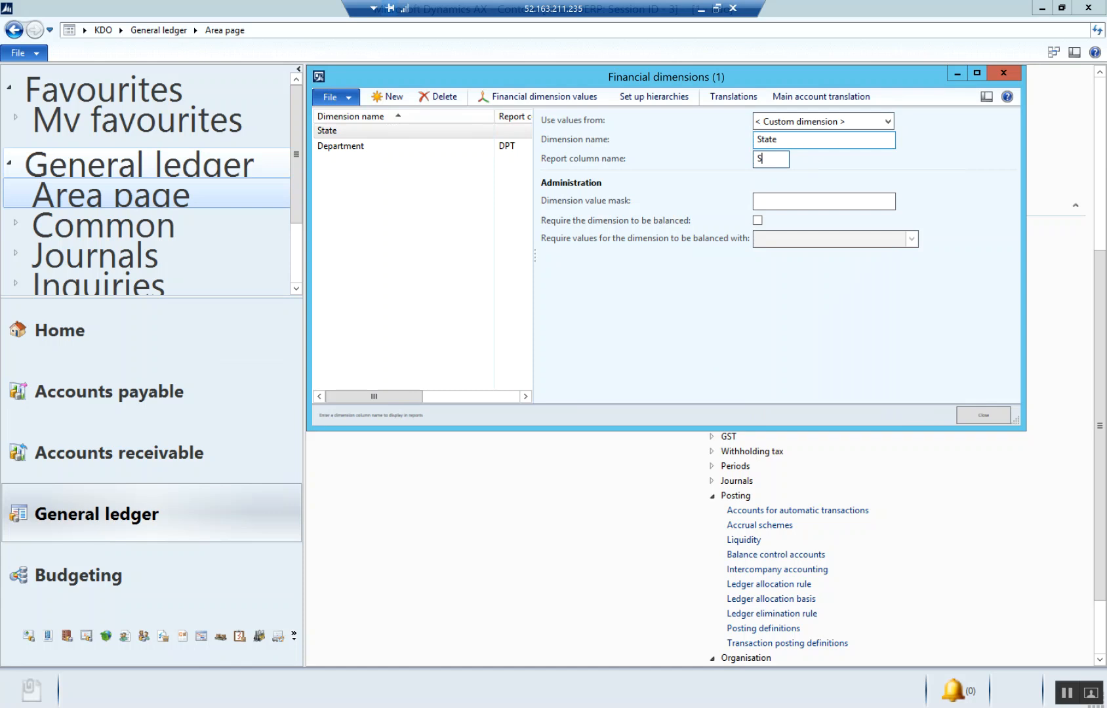
text(TE)
key(BackSpace)
text(A)
- Add the dimension value VIC with the description Victoria to the State dimension
click(546, 96)
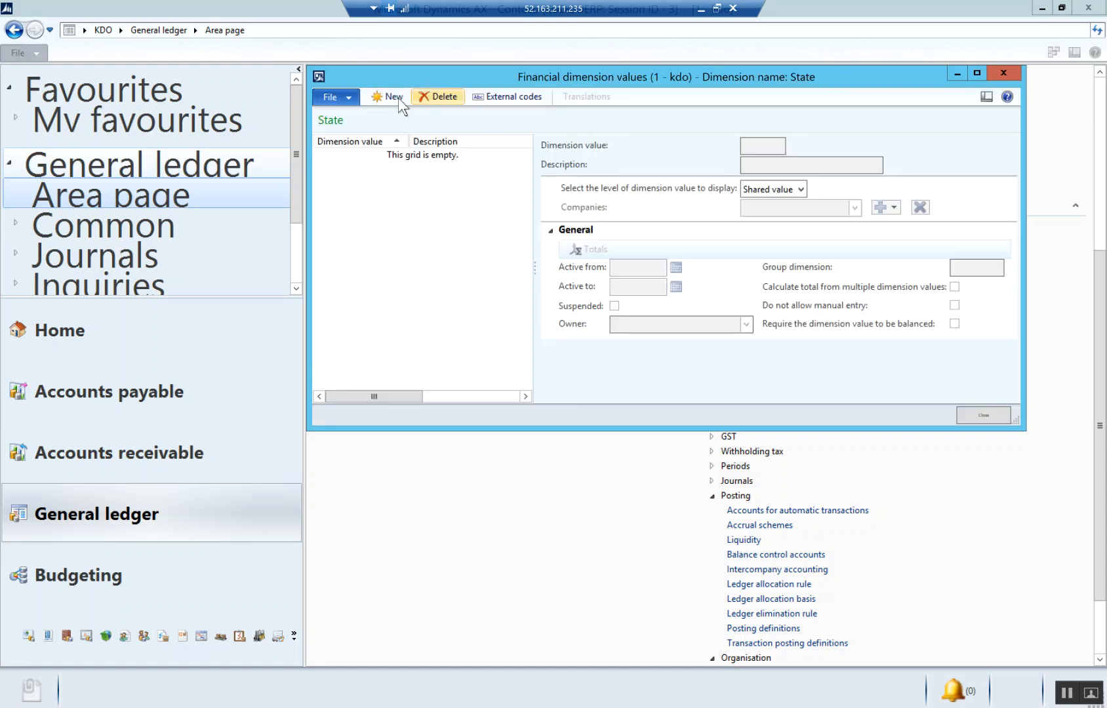
key(ctrl+n)
text(VIC)
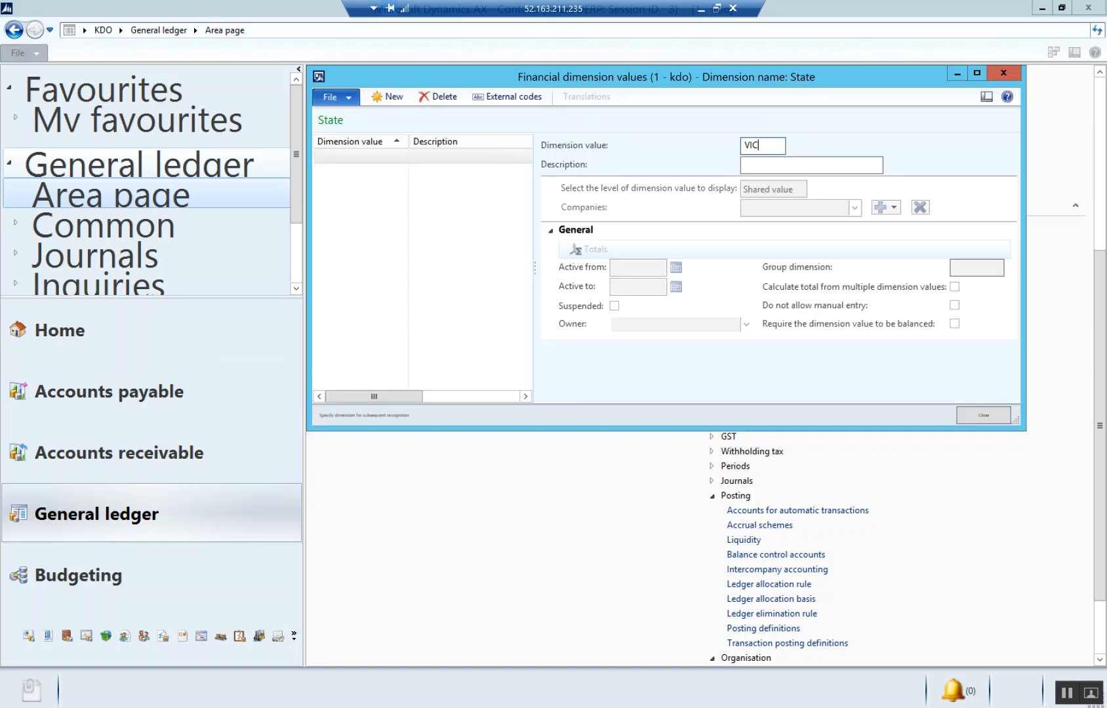
key(Tab)
text(ctoria)
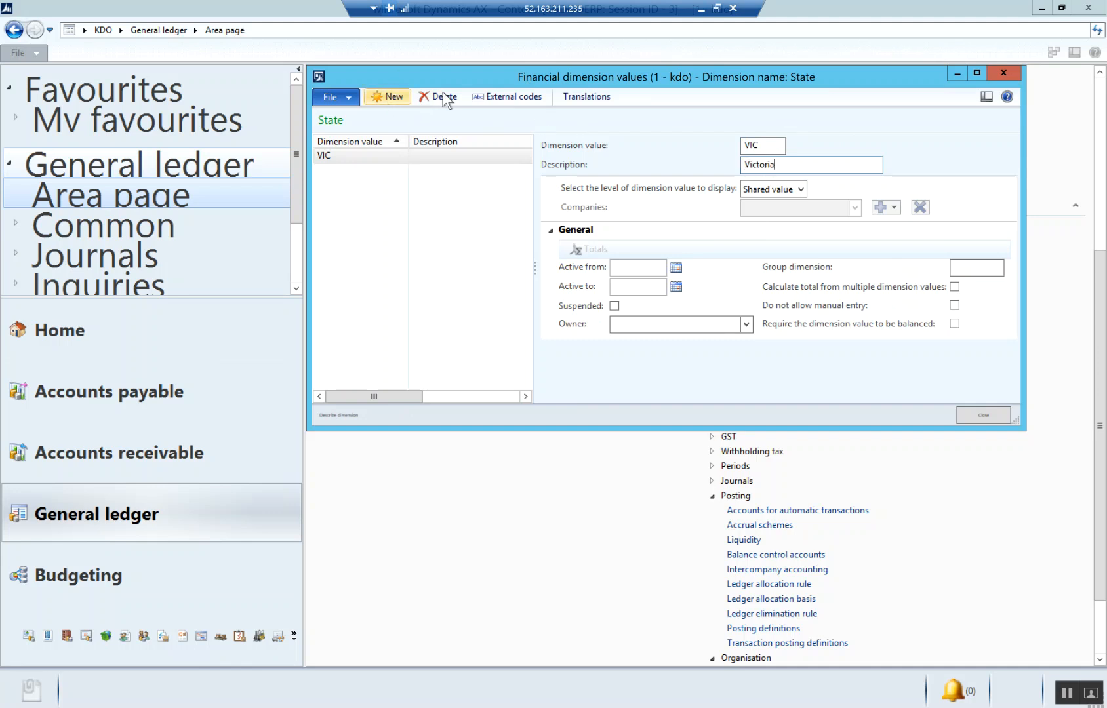
- Add the State dimension value QLD with the description Queensland
key(ctrl+n)
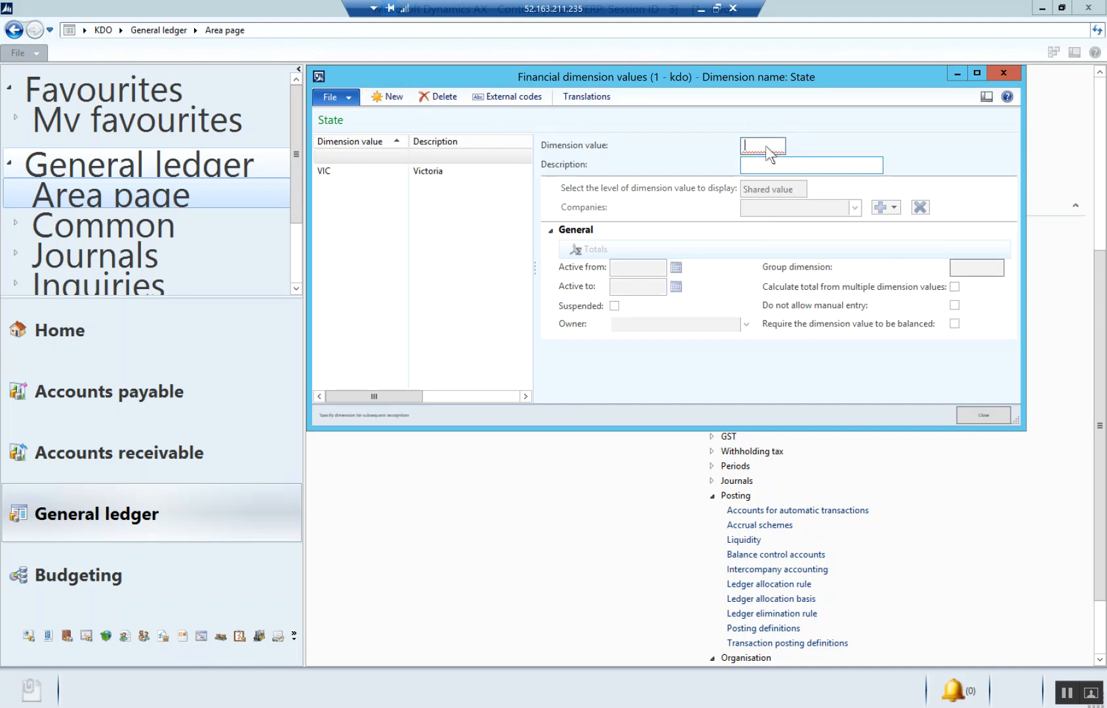
text(QLD)
key(Tab)
text(Queensland)
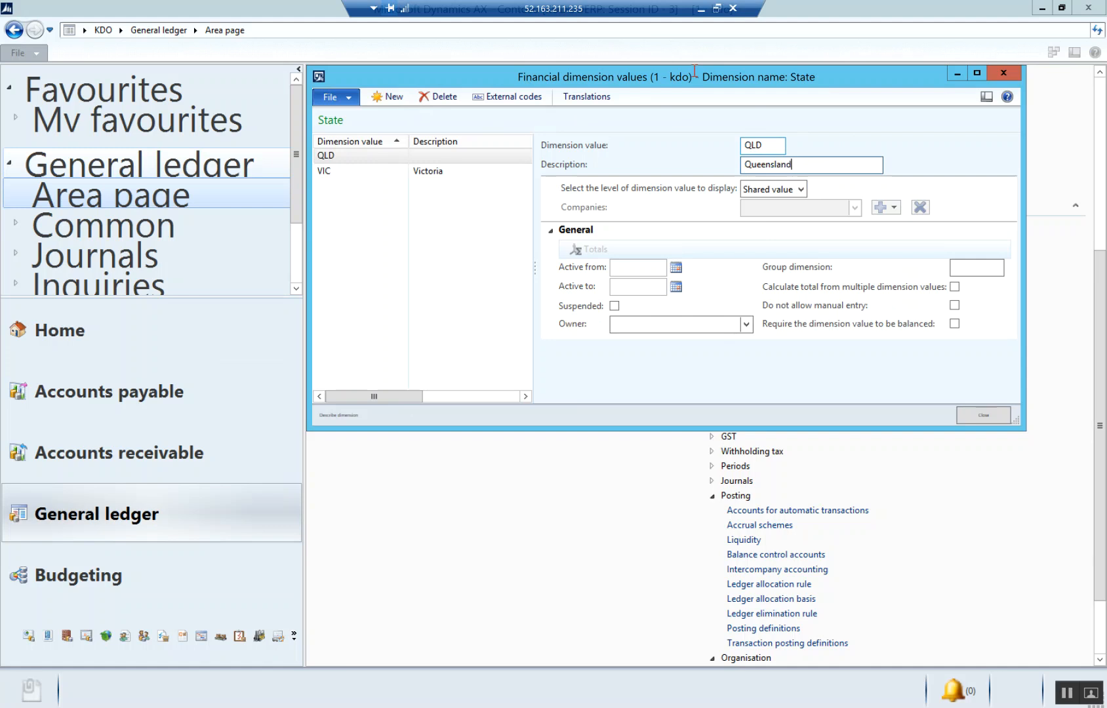
key(Tab)
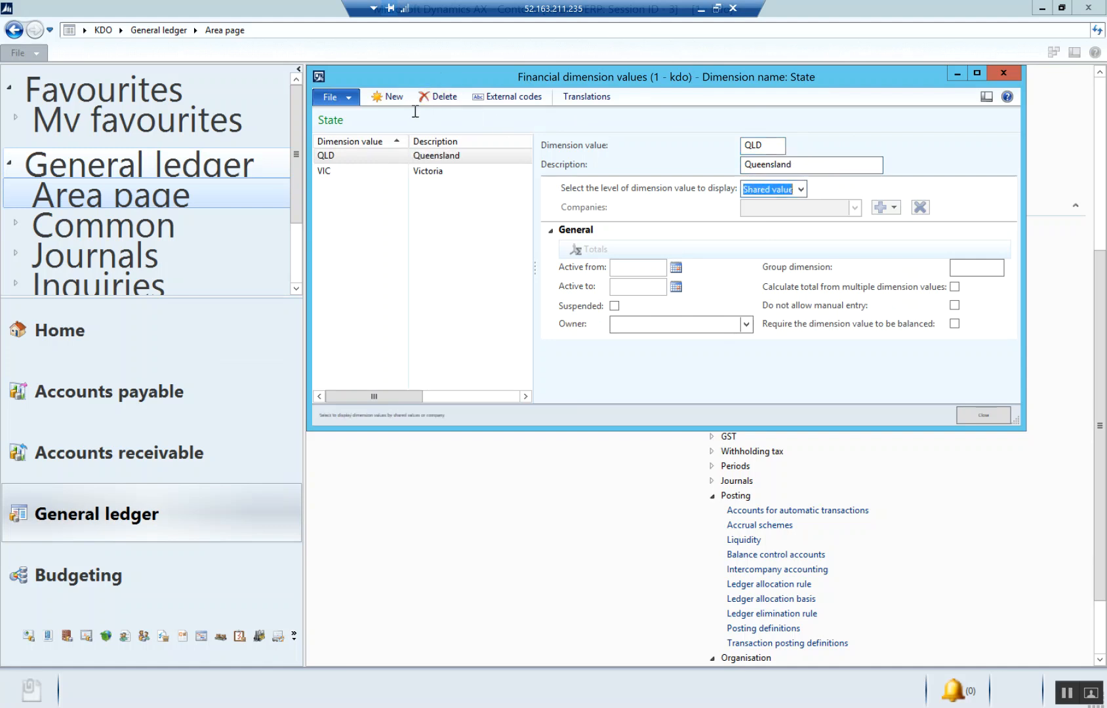
- Add the State dimension value NSW with the description New South Wales
click(390, 97)
text(N)
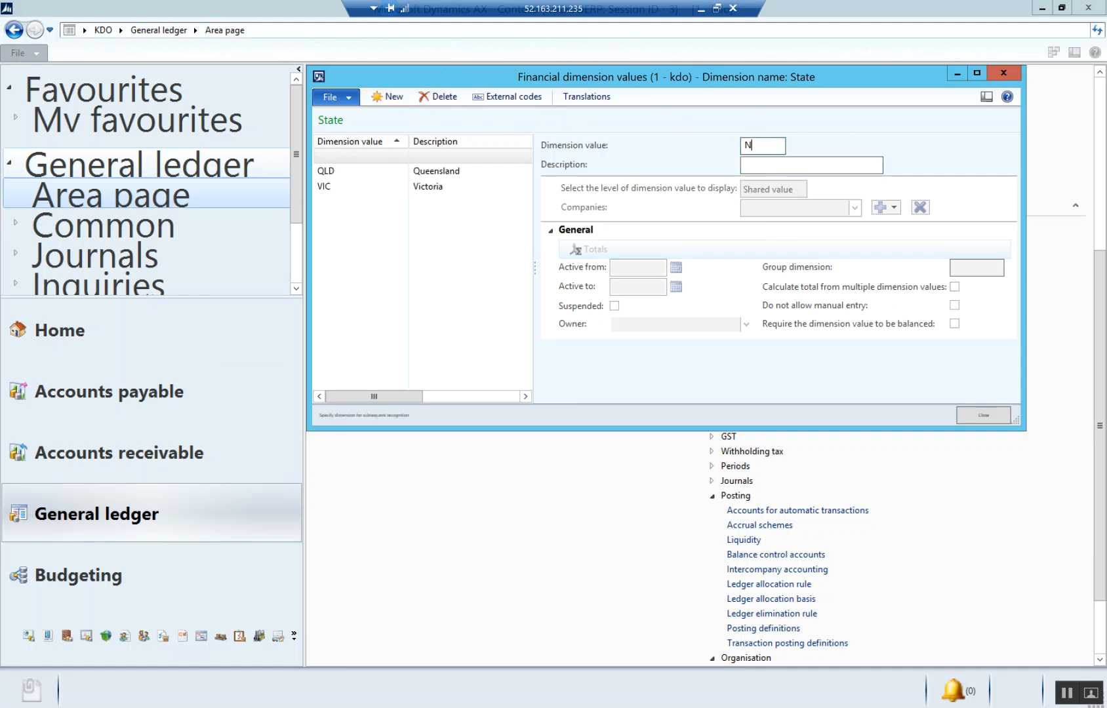
text(SW)
key(Tab)
text(New SOut)
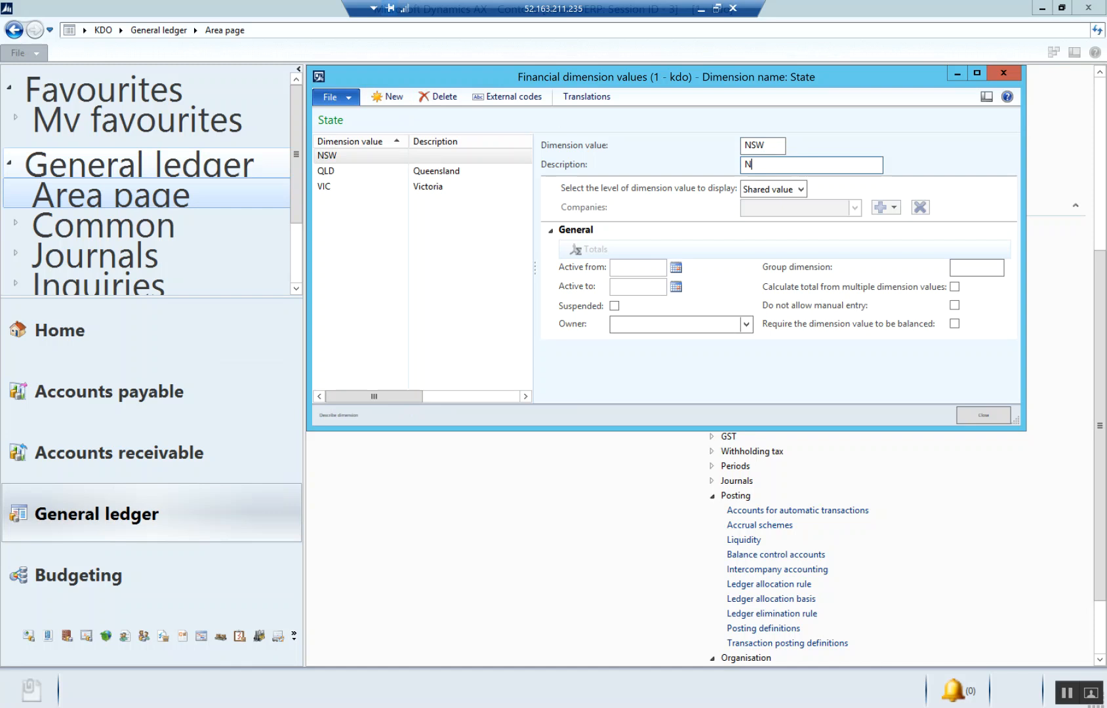
key(BackSpace)
key(BackSpace)
key(BackSpace)
text(outh Wales)
key(Tab)
- Add the State dimension value TAS with the description Tasmania
click(388, 97)
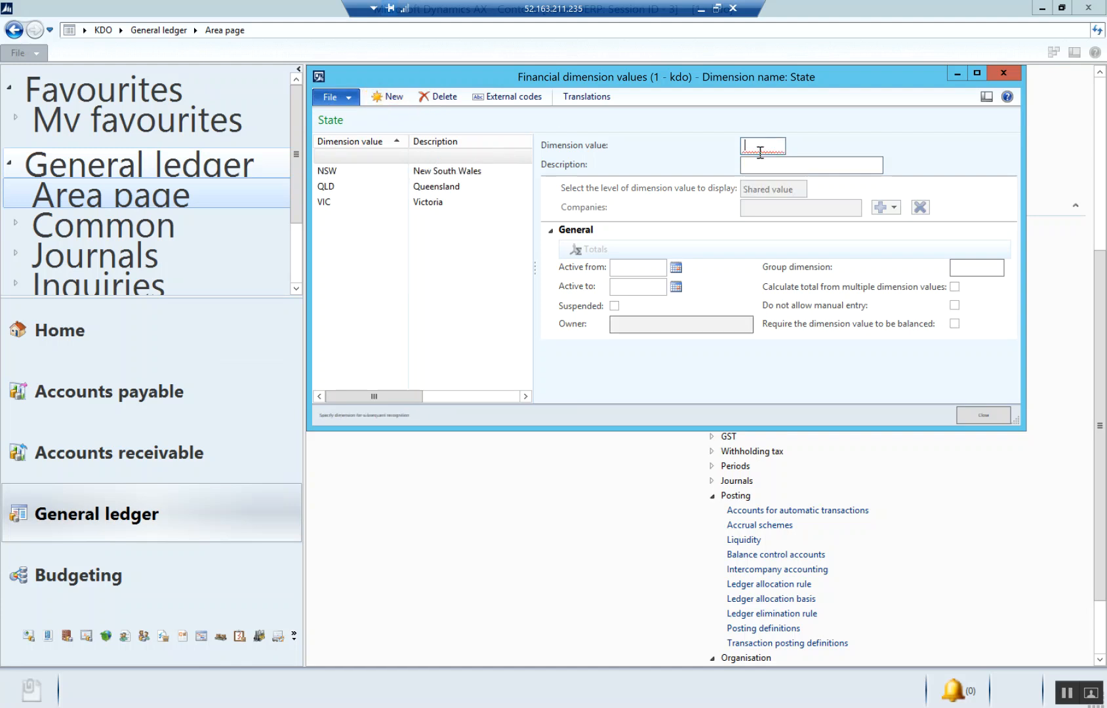
text(TAS)
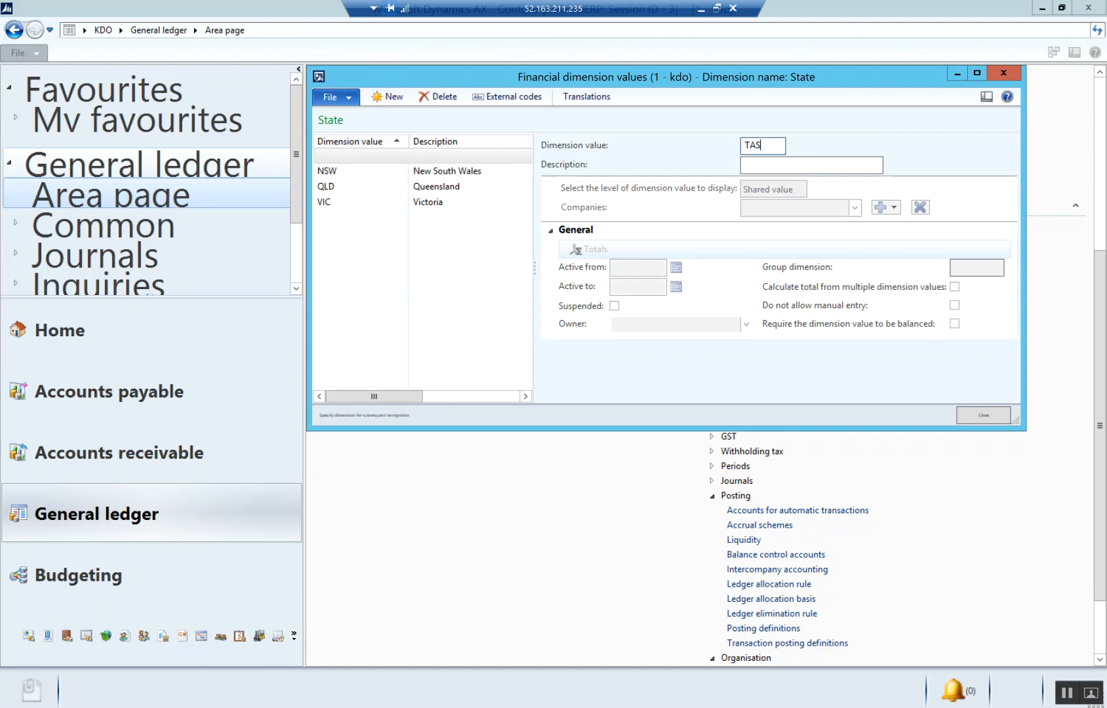
key(Tab)
text(Tasmania)
key(Tab)
- Add the State dimension value WA with the description Western Australia
click(392, 97)
text(WA)
key(Tab)
text(Wester)
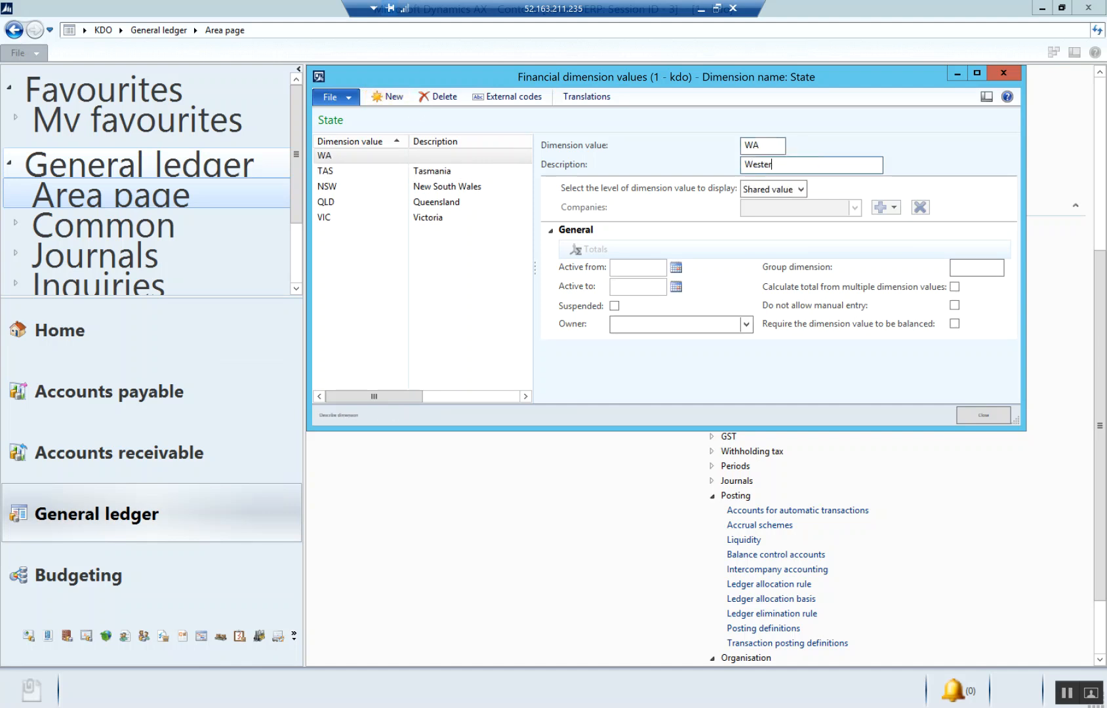
text(n Austrlia)
key(Tab)
click(827, 163)
key(BackSpace)
key(BackSpace)
key(BackSpace)
text(alia)
- Add the State dimension value SA with the description South Australia
click(394, 98)
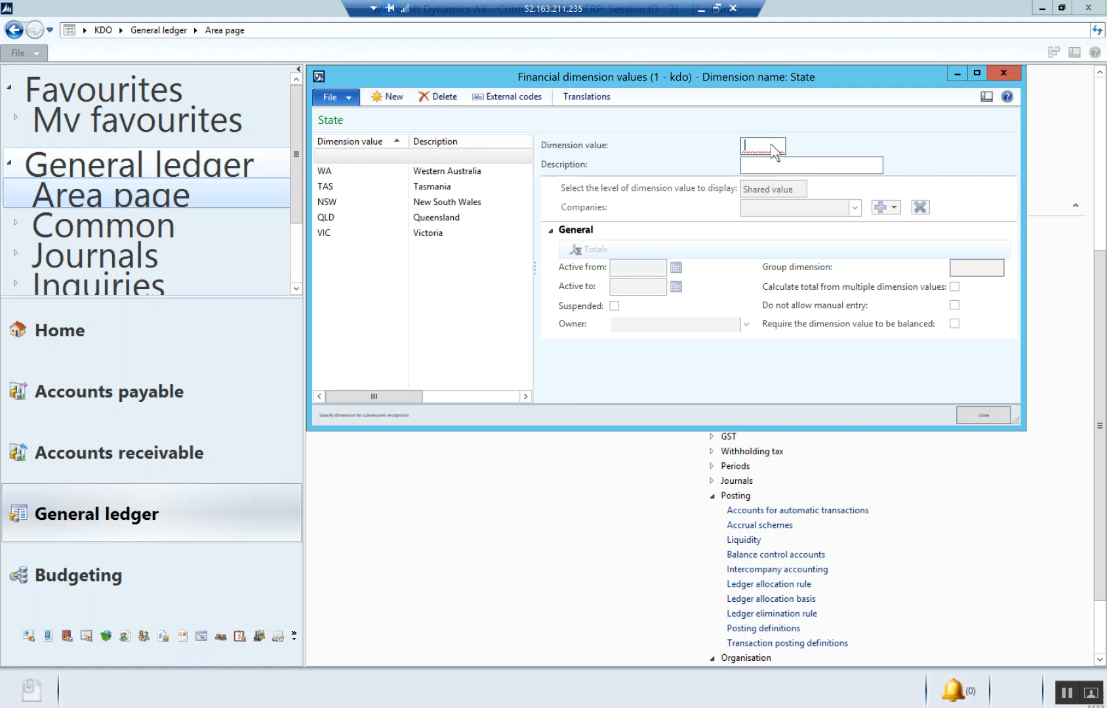
text(SA)
key(Tab)
text(So)
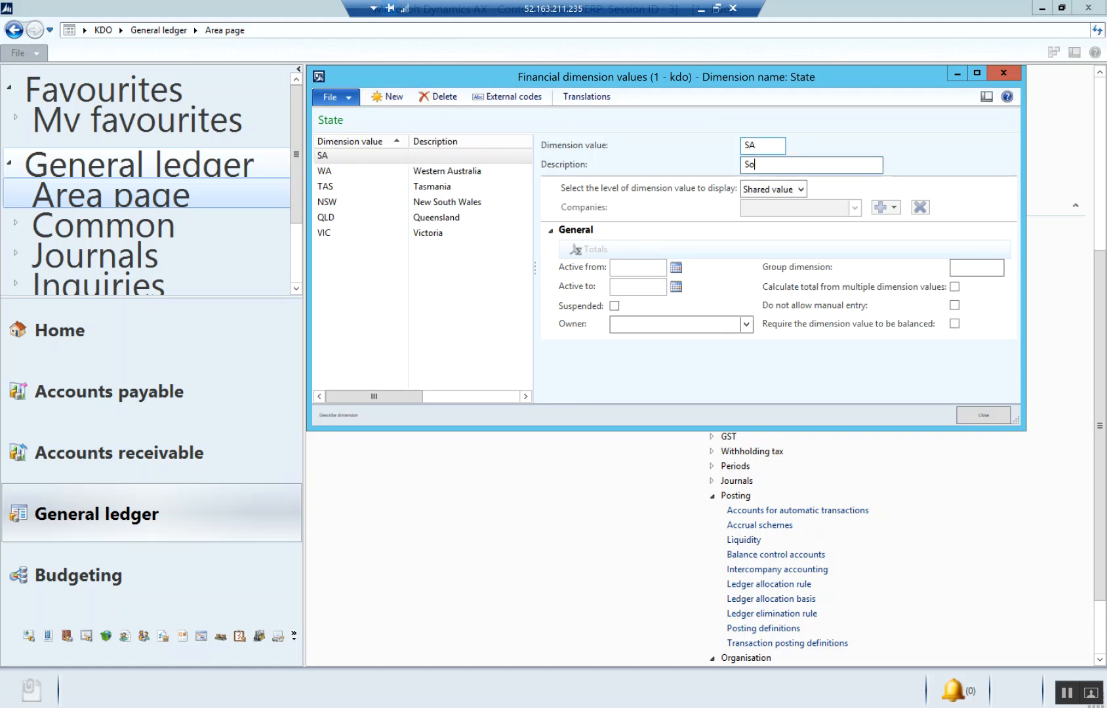
text(uth Australia)
key(Tab)
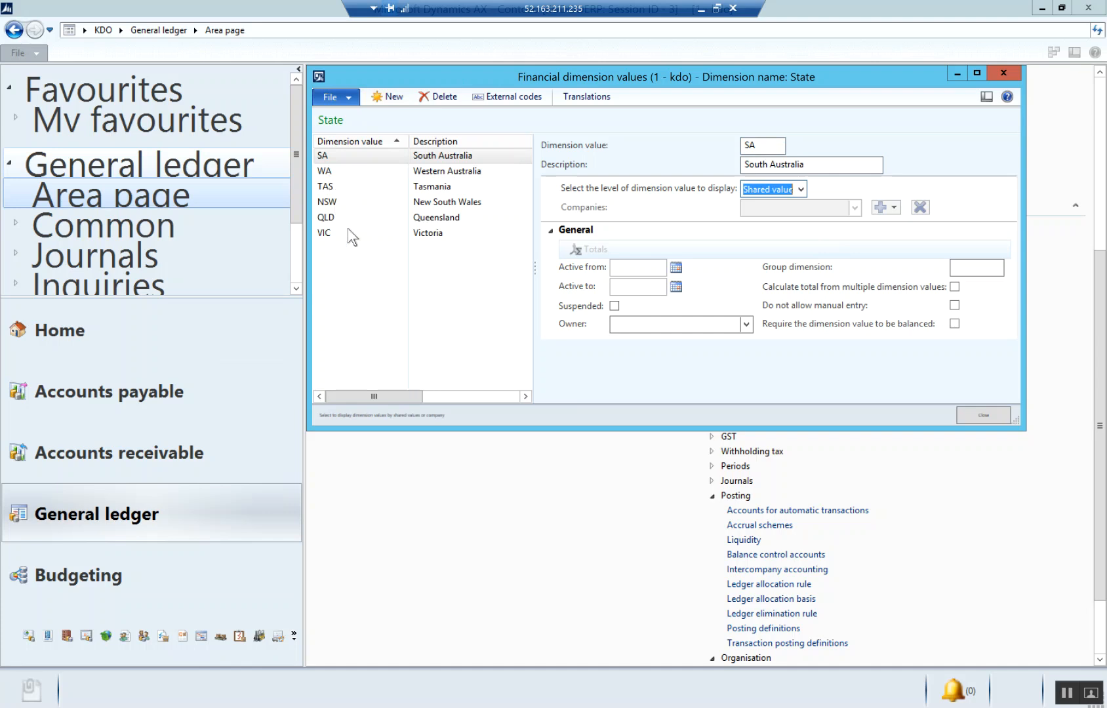
- Add the State dimension value NT with the description Northern Territory
click(389, 102)
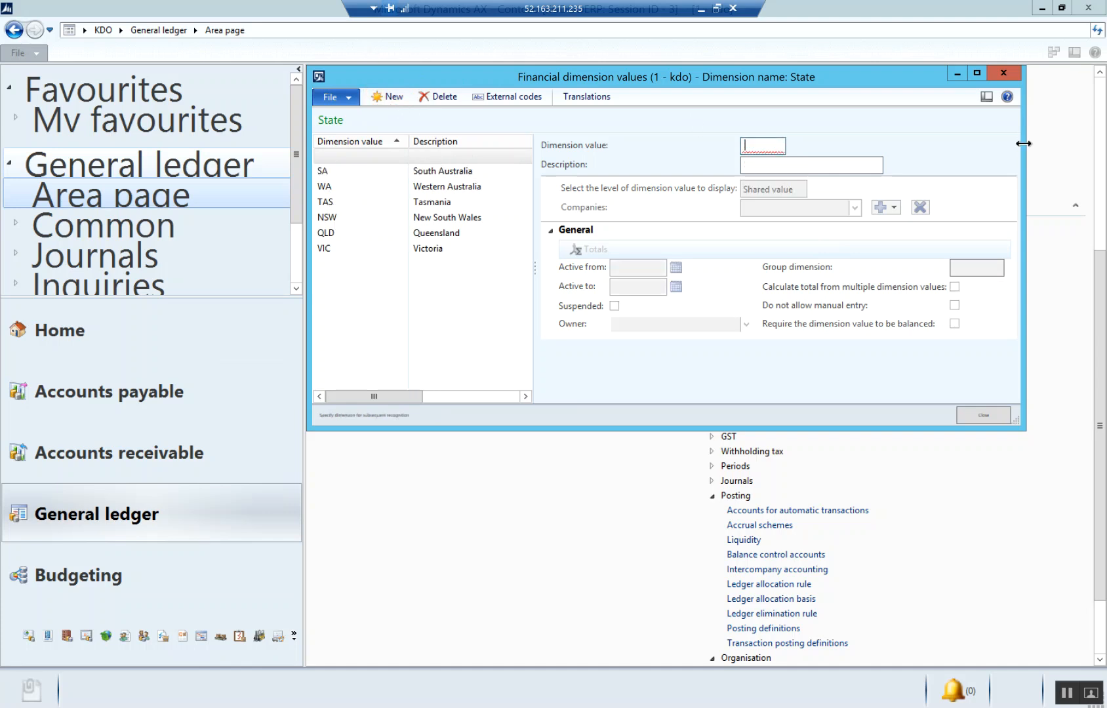
text(NT)
key(Tab)
text(Northern Territory)
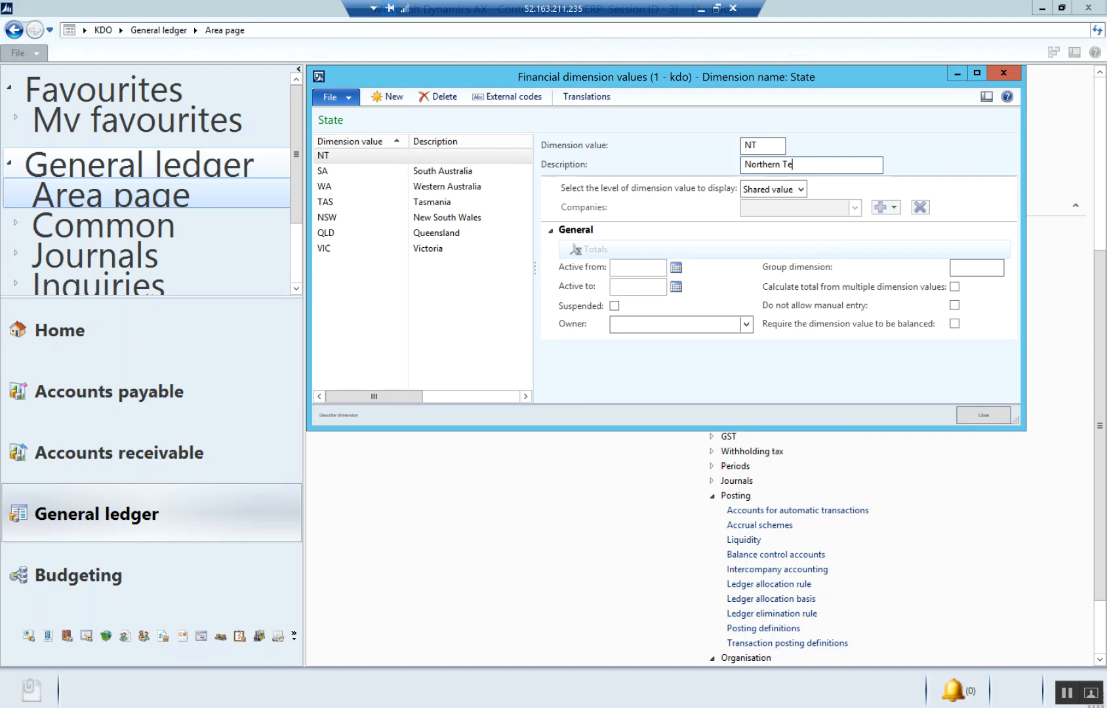
- Add the State dimension value ACT with the description ACT and close the dimension values
click(383, 97)
text(ACT)
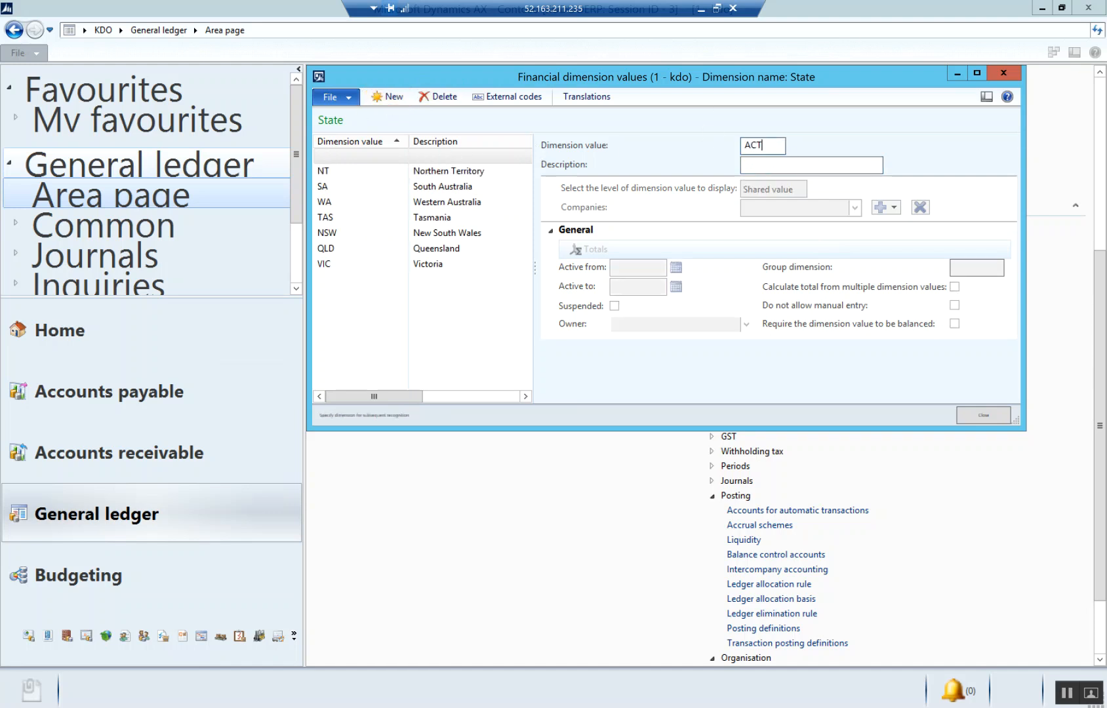
key(Tab)
text(ACT)
key(Tab)
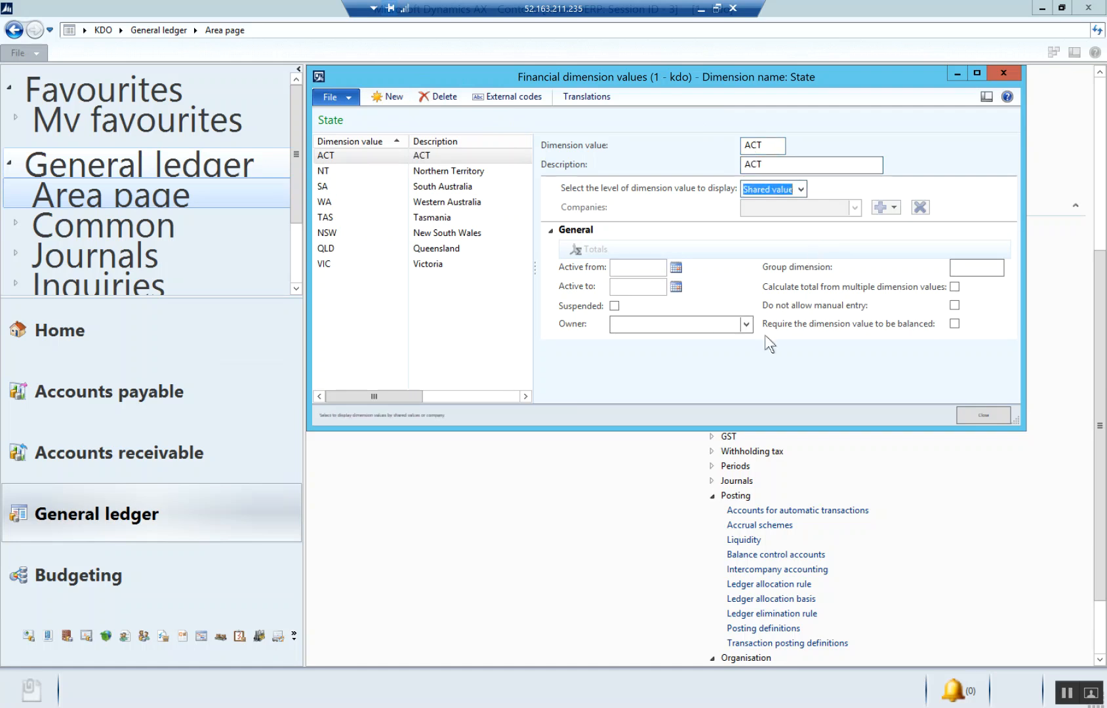
click(1004, 73)
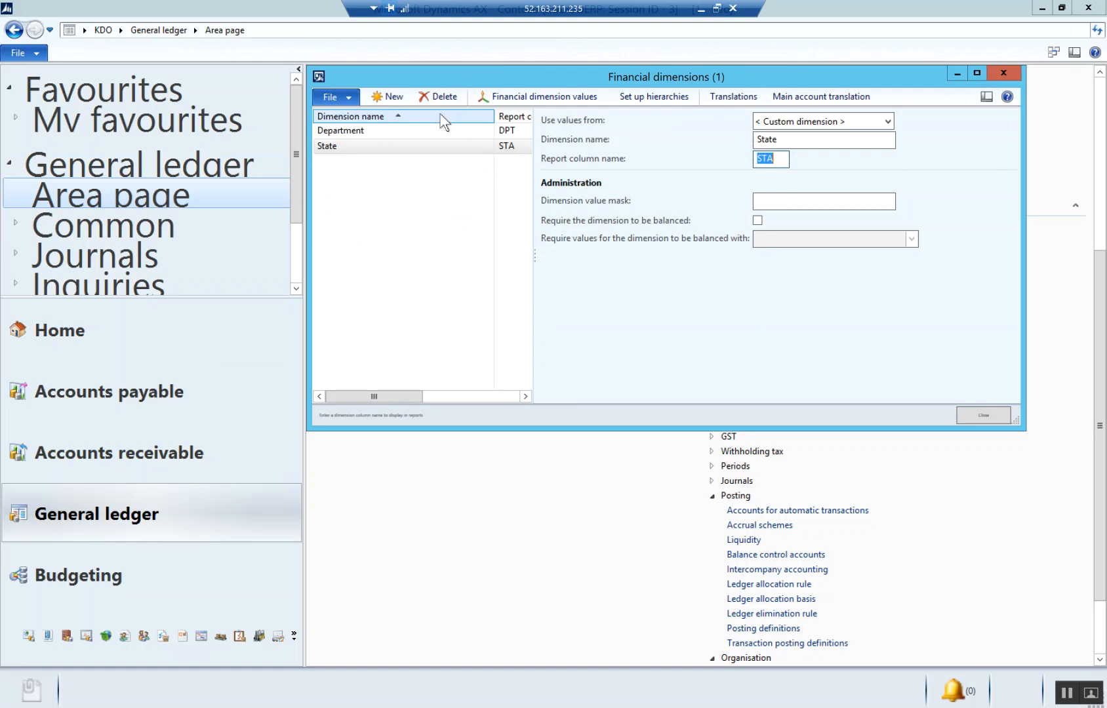
- Leave the remote session and switch to Chart of Accounts.xlsx in Excel to look through the account list
drag(496, 76, 402, 188)
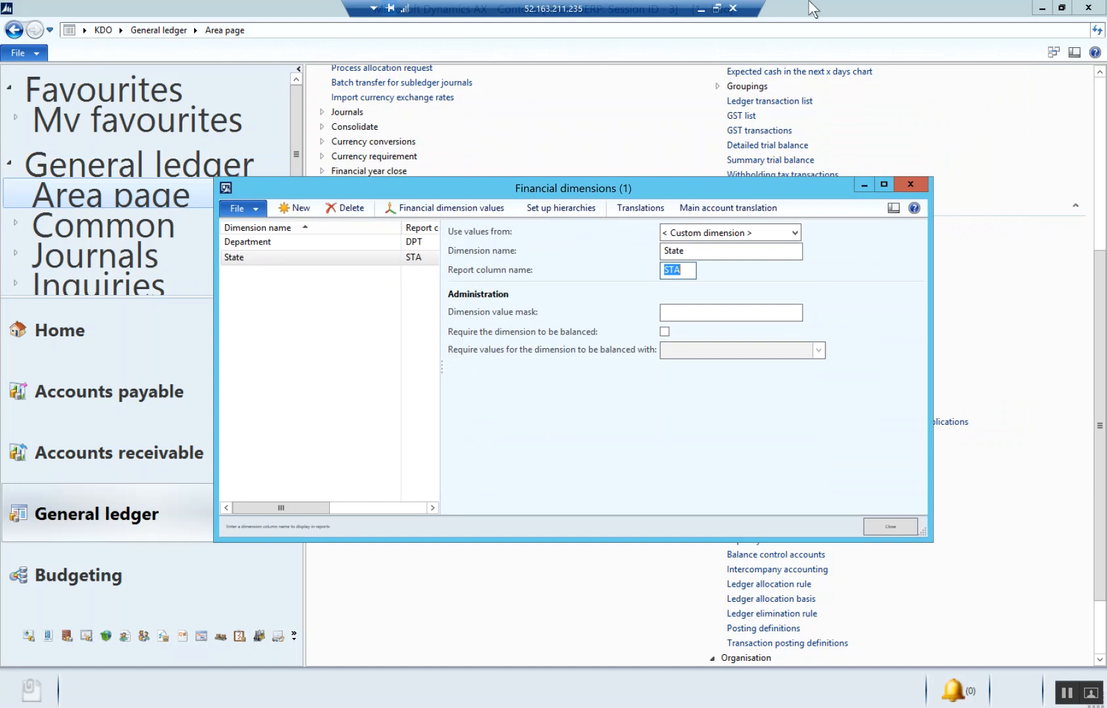
click(702, 9)
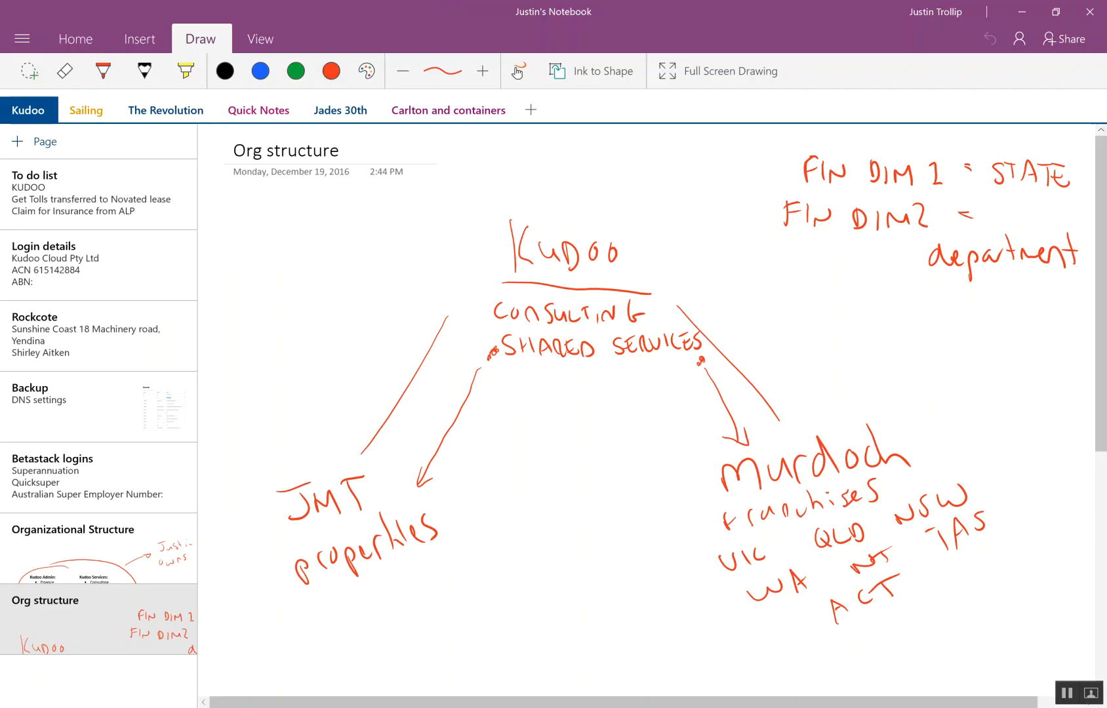
click(556, 702)
scroll(146, 351, up, 1)
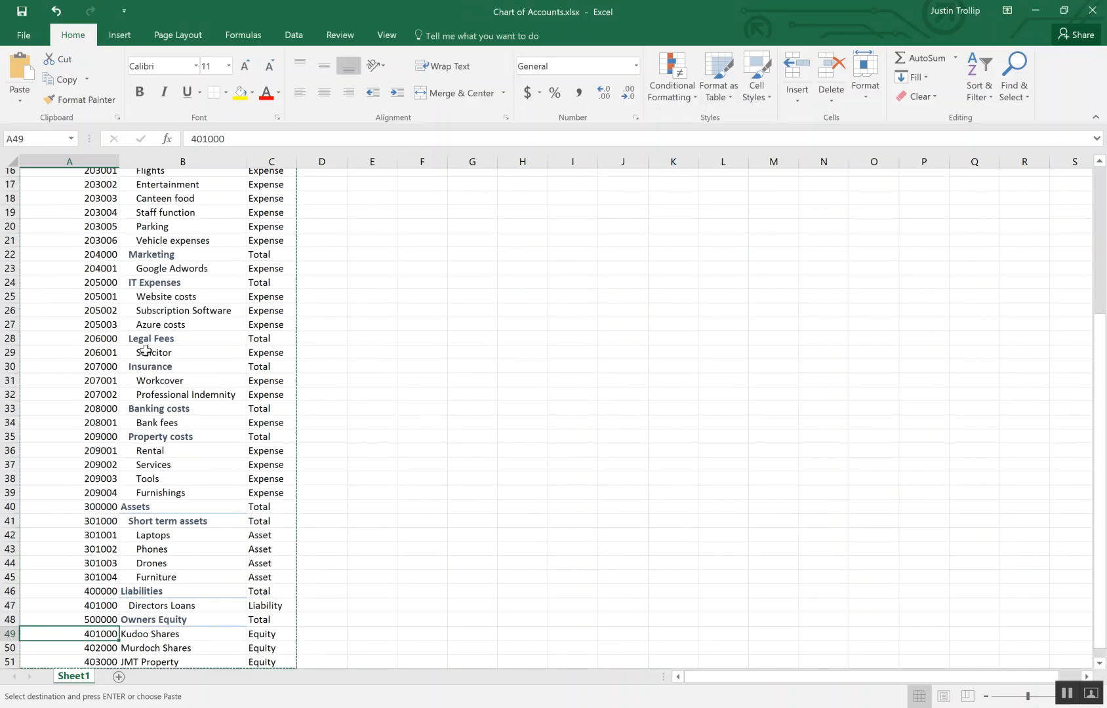
scroll(145, 351, up, 5)
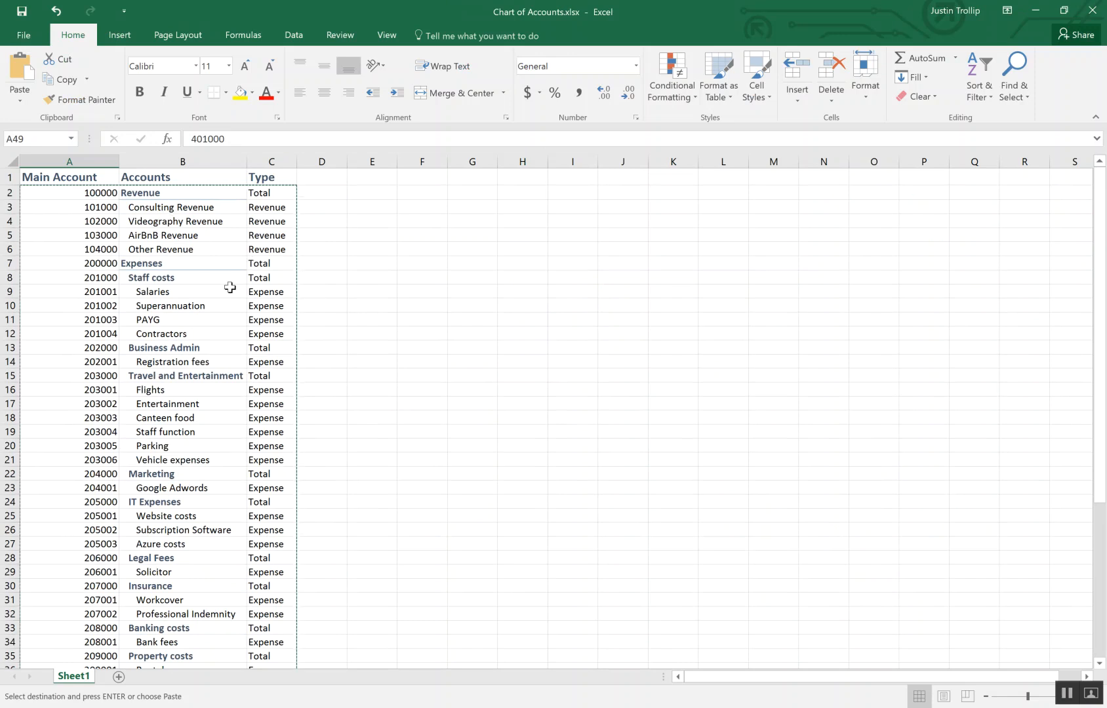
click(216, 210)
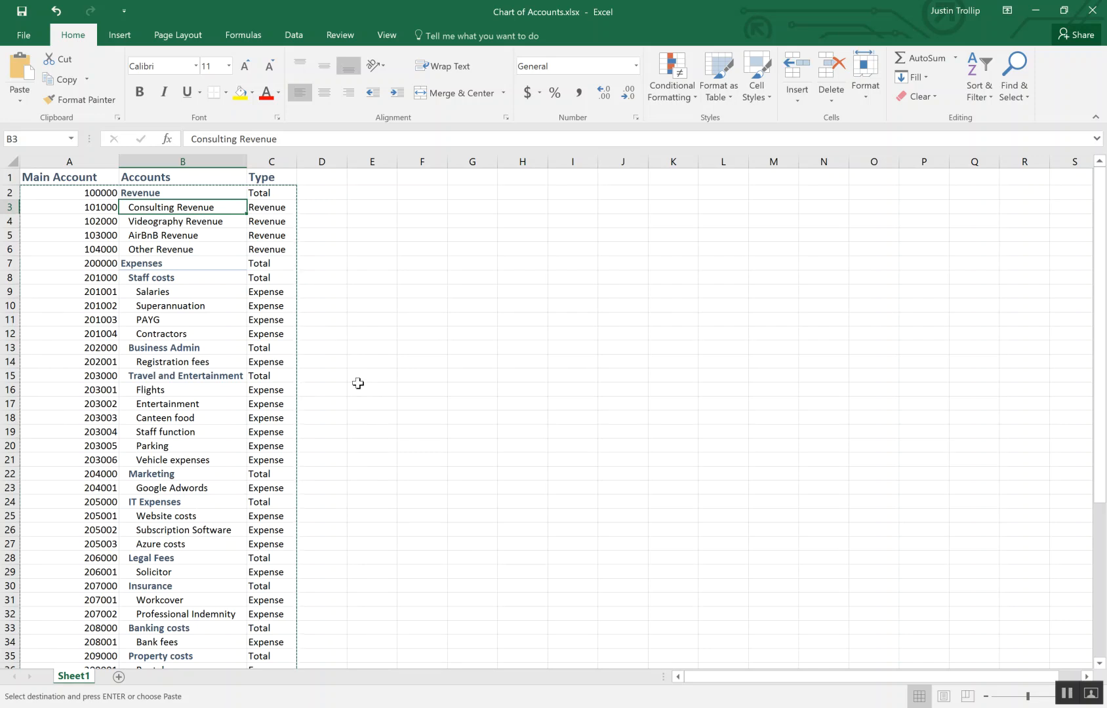
click(381, 389)
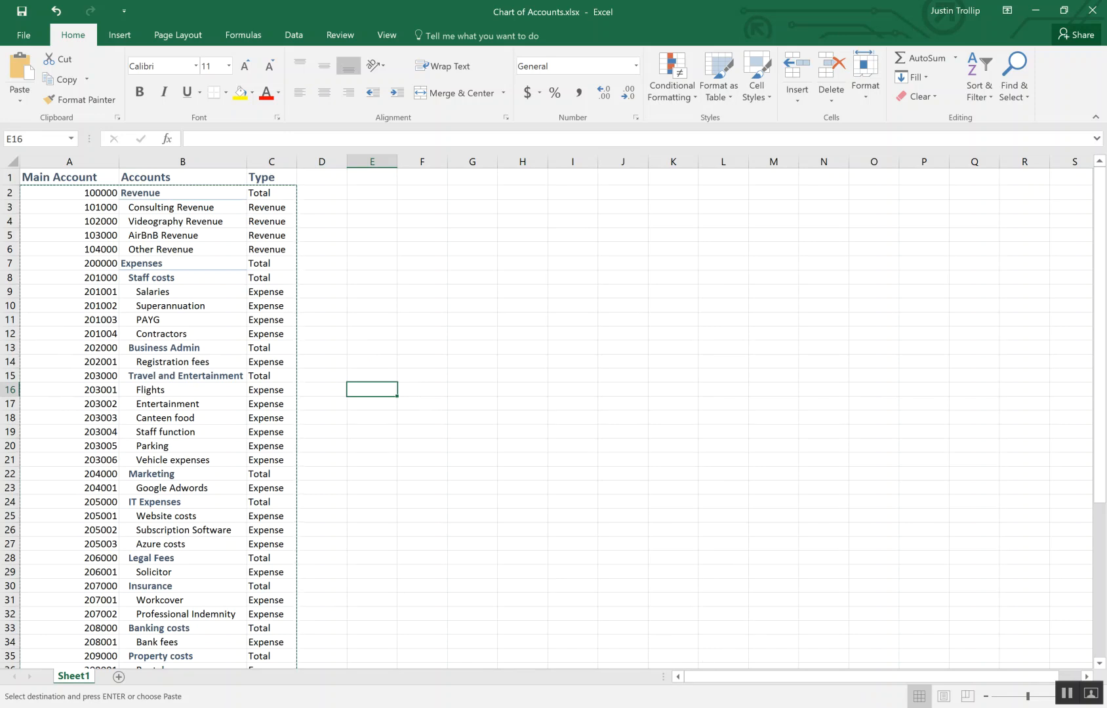
- Switch back to the Dynamics AX remote session and close the financial dimensions form
mouse_move(799, 707)
click(799, 656)
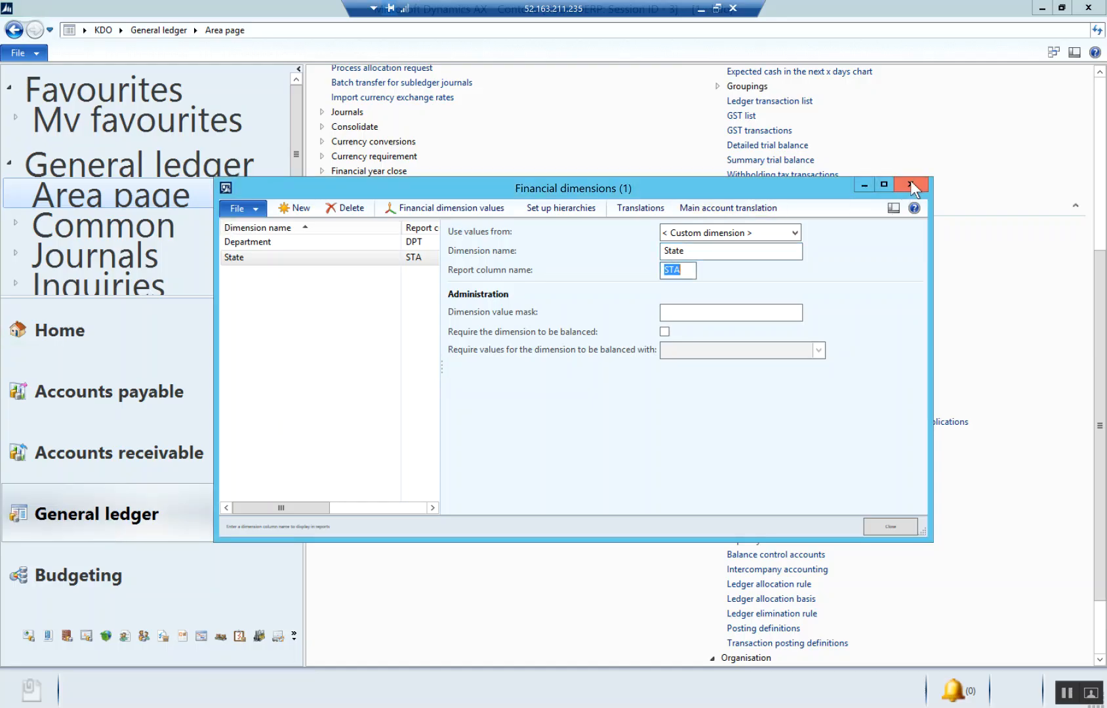
click(911, 180)
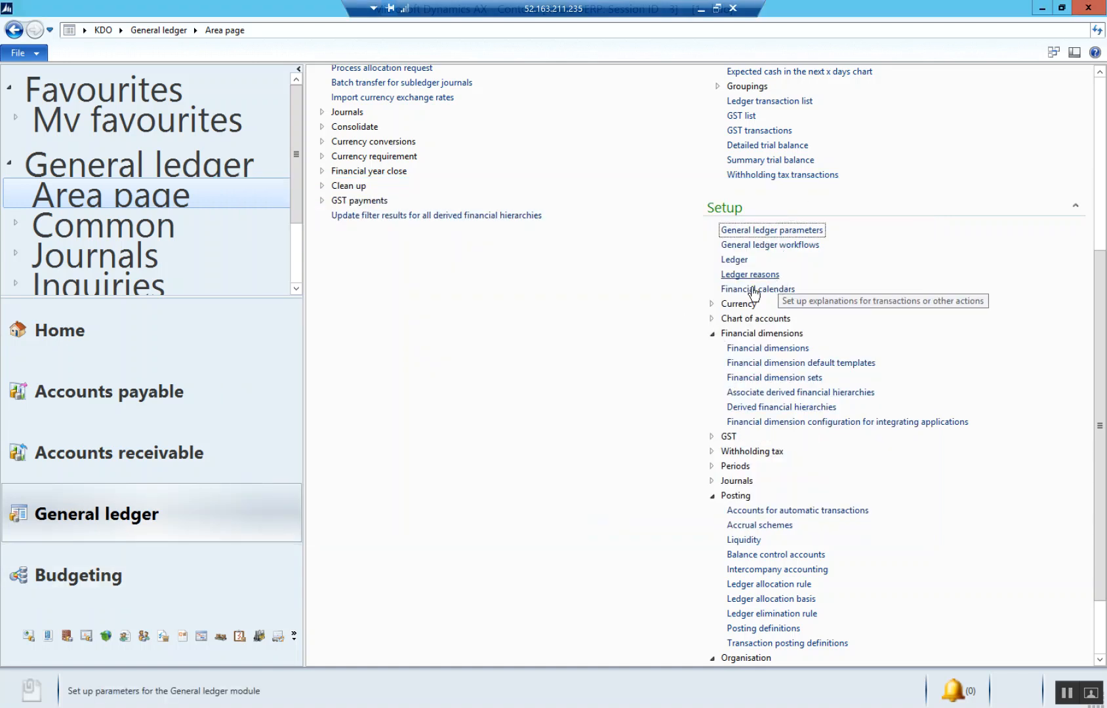
- Open the account structure configuration and create a structure named STD with the description Standard, including the main account
click(710, 317)
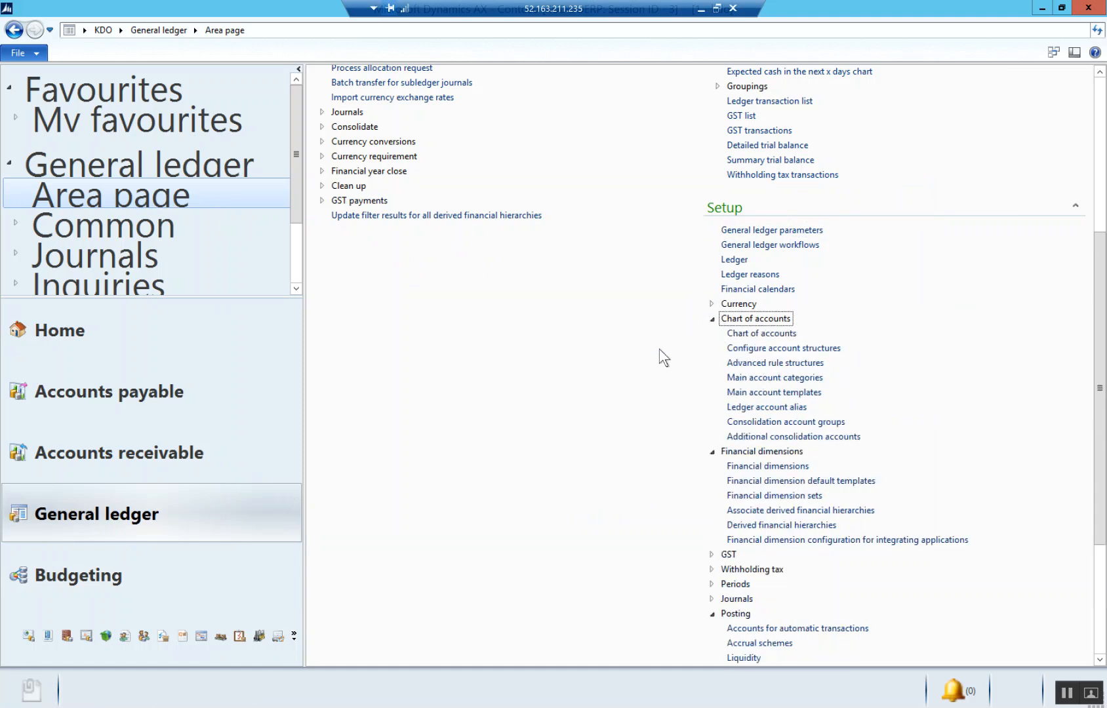
click(797, 350)
drag(661, 73, 598, 80)
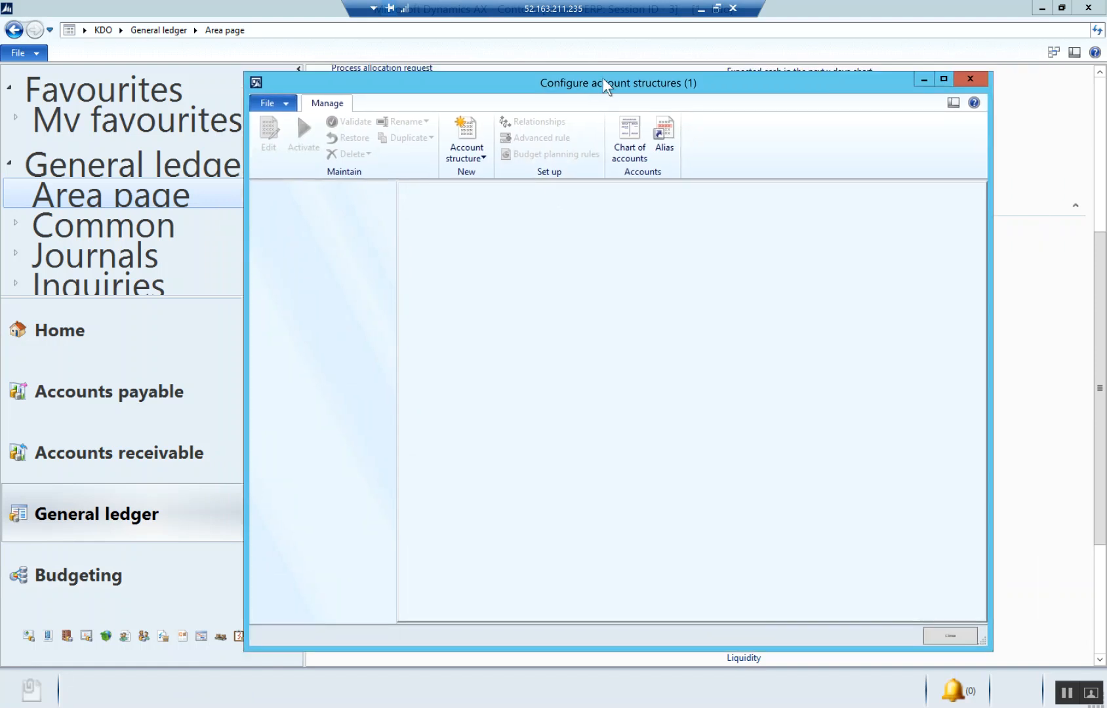
click(464, 160)
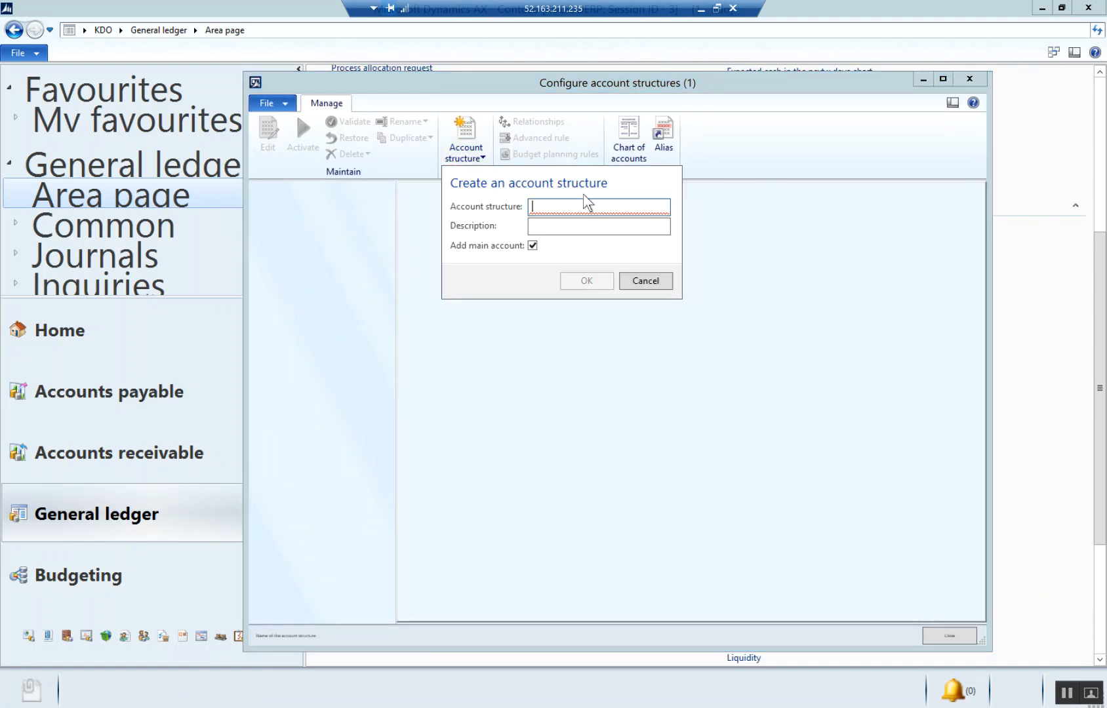
text(STD)
key(Tab)
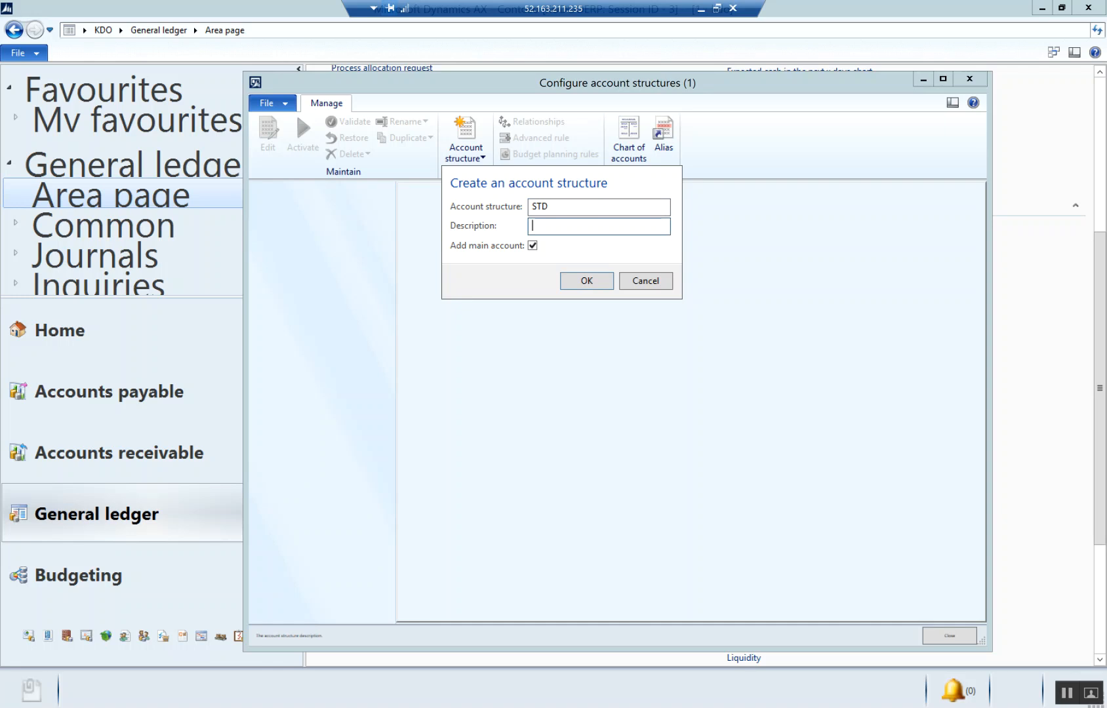
text(Standard)
click(587, 281)
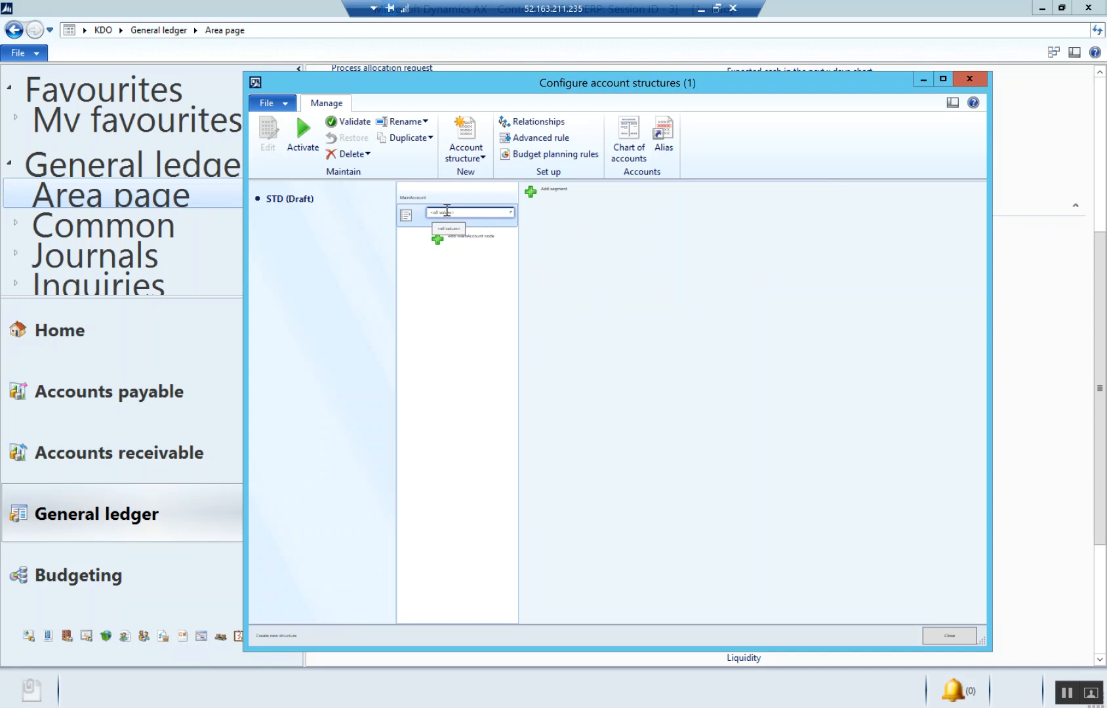
- Add State as a segment following the main account in the STD account structure
click(554, 192)
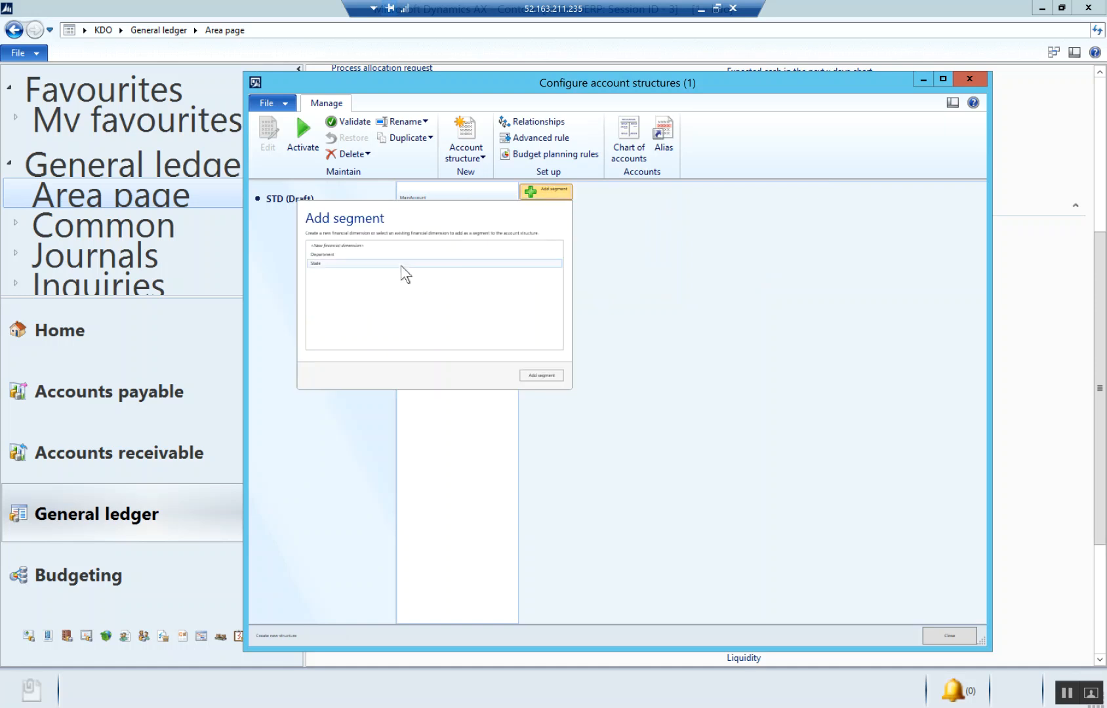
click(322, 263)
click(539, 374)
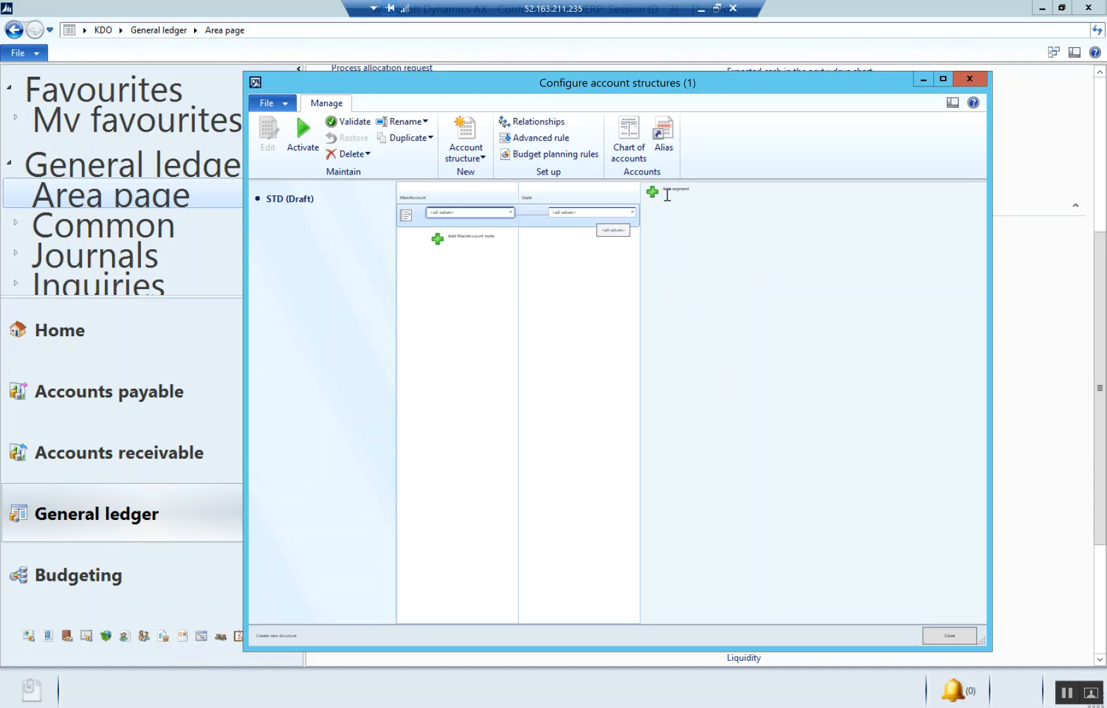
- Check which values the State segment permits and allow blanks for it, keeping all values allowed
click(633, 212)
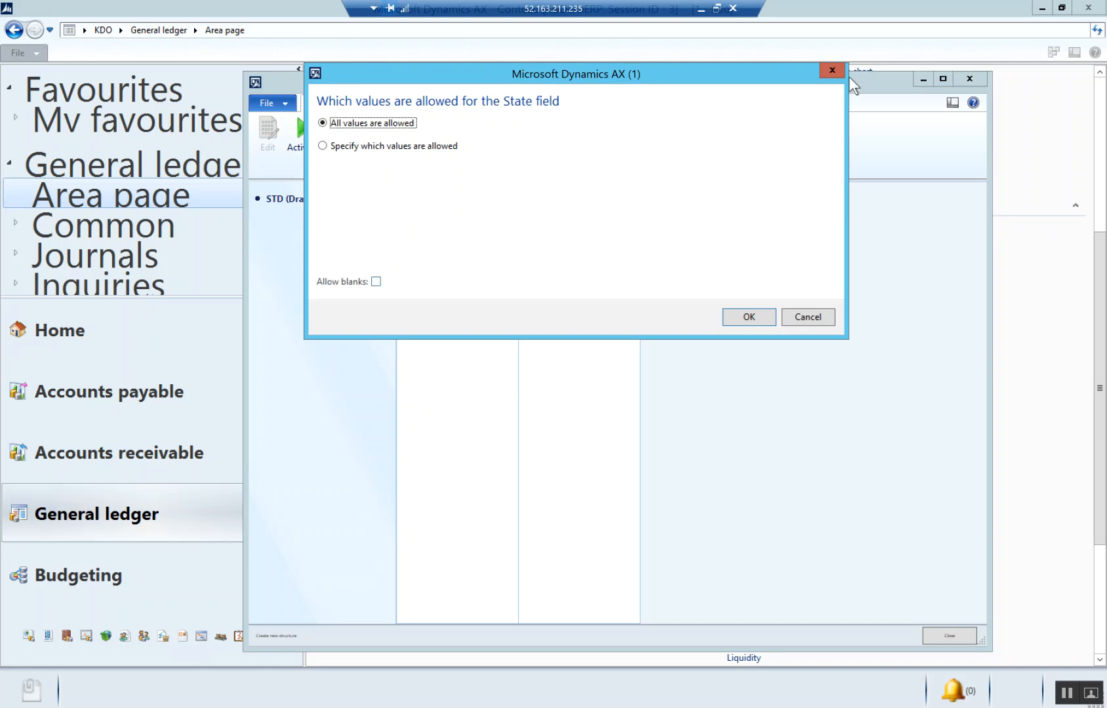
key(Return)
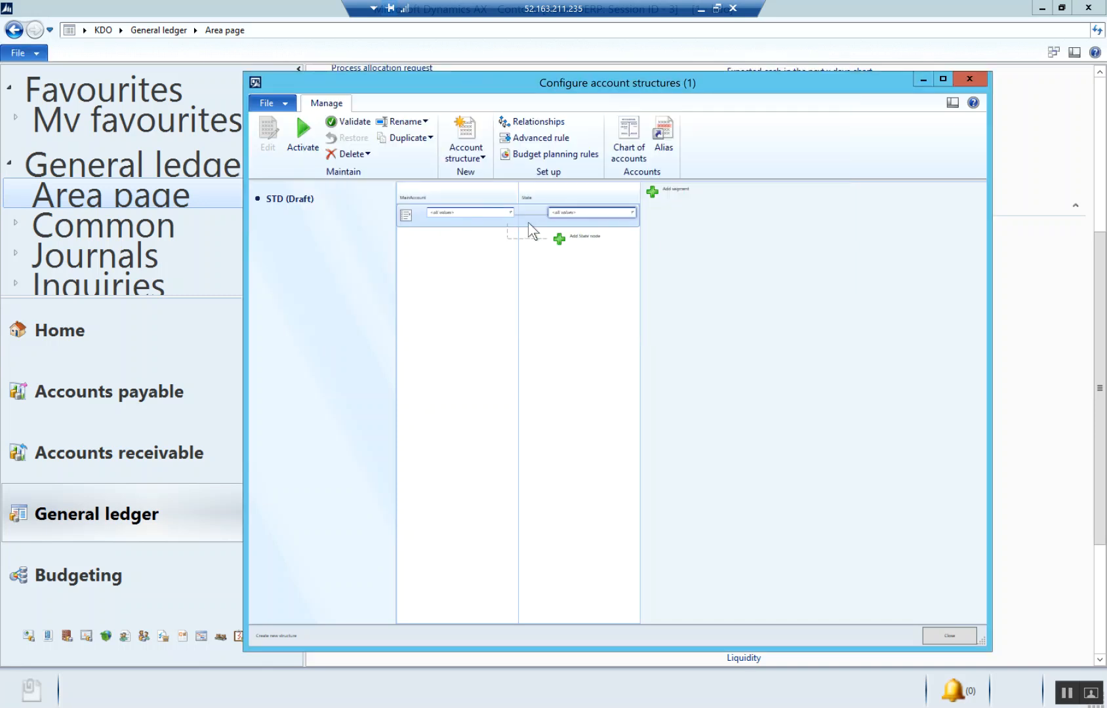
click(632, 212)
click(376, 282)
click(752, 319)
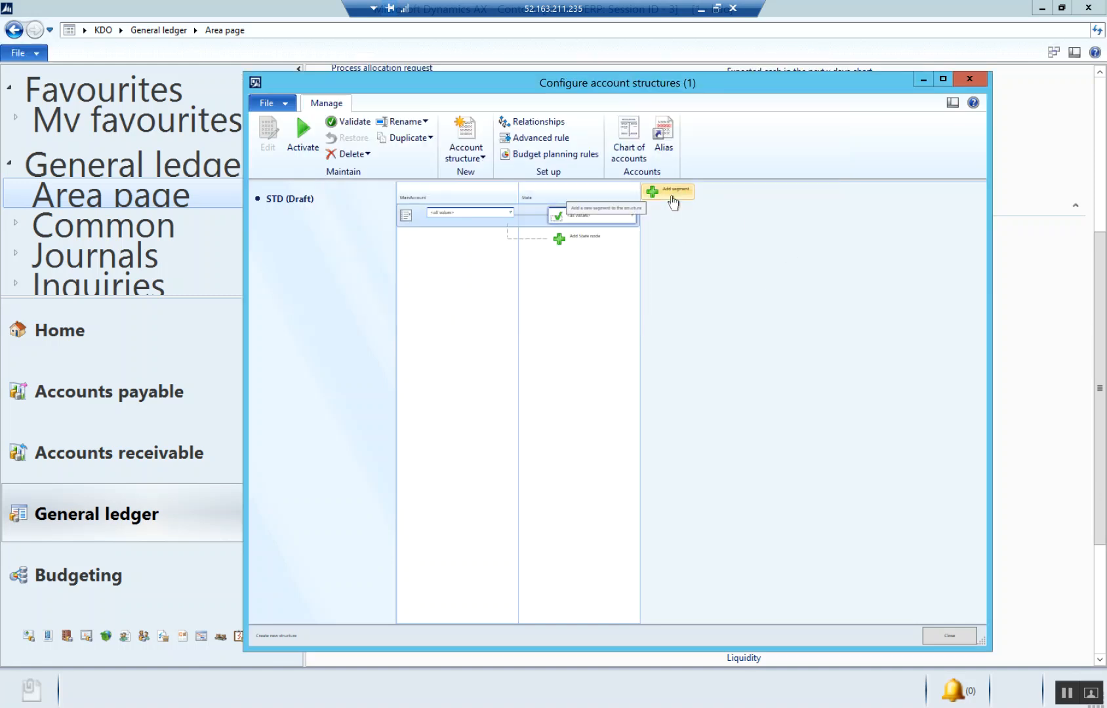
- Add Department as the next segment of the STD structure, with all values allowed and blanks not allowed
click(671, 197)
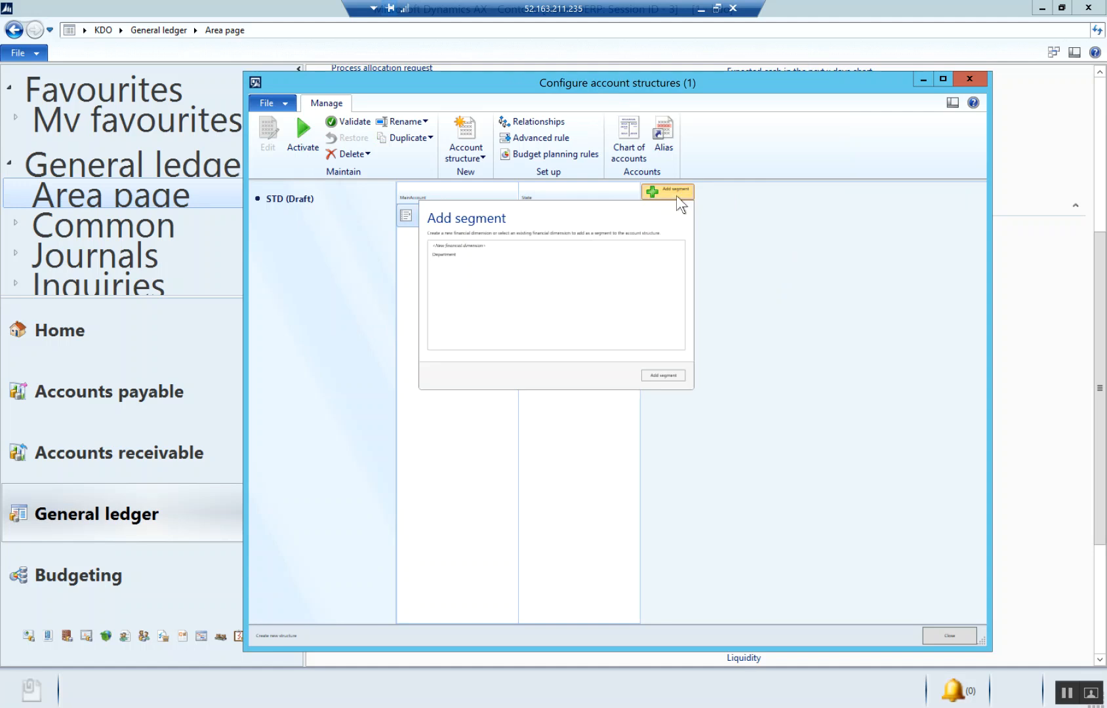
click(456, 256)
click(655, 376)
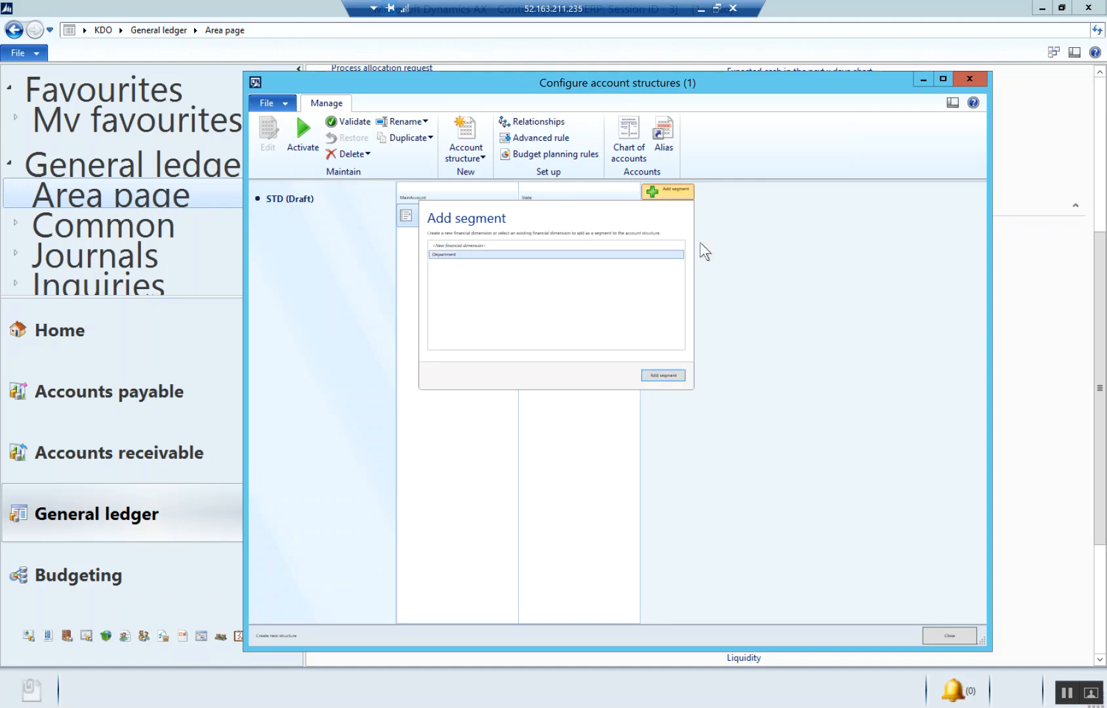
click(733, 211)
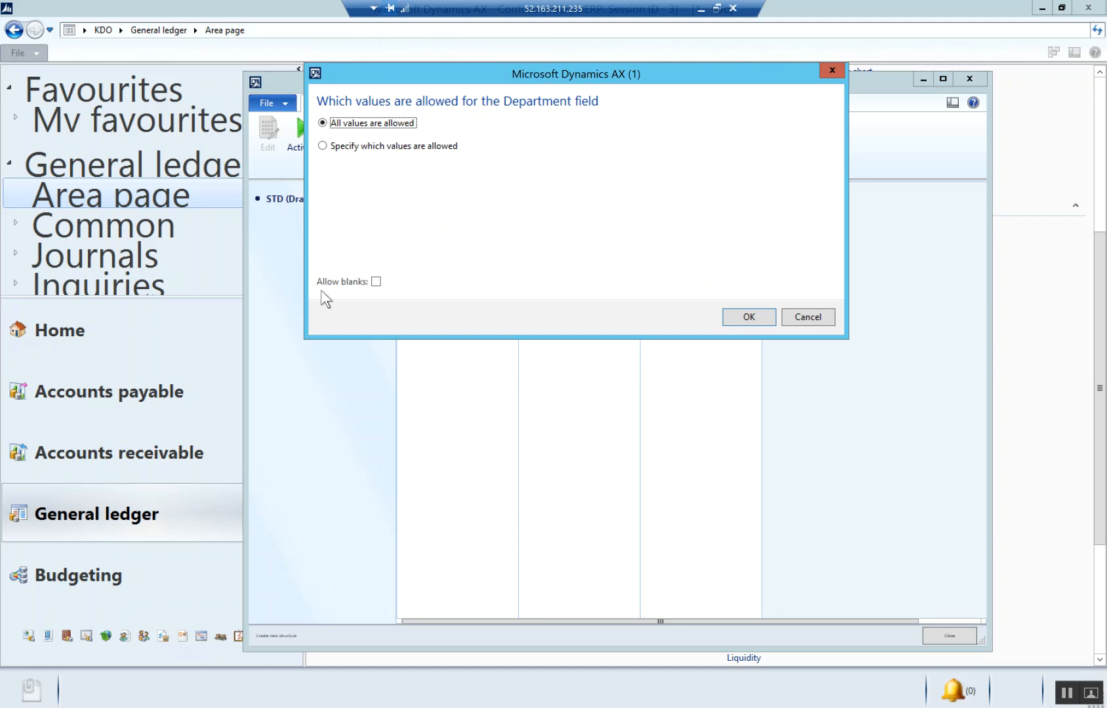
click(376, 282)
click(376, 282)
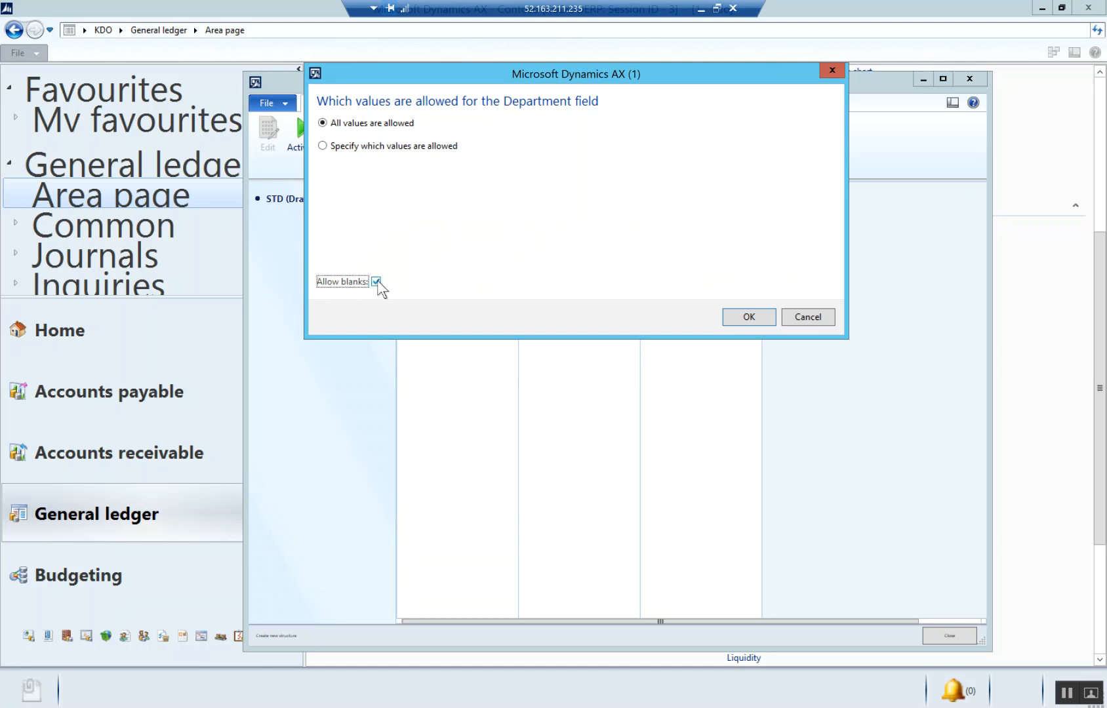
click(748, 318)
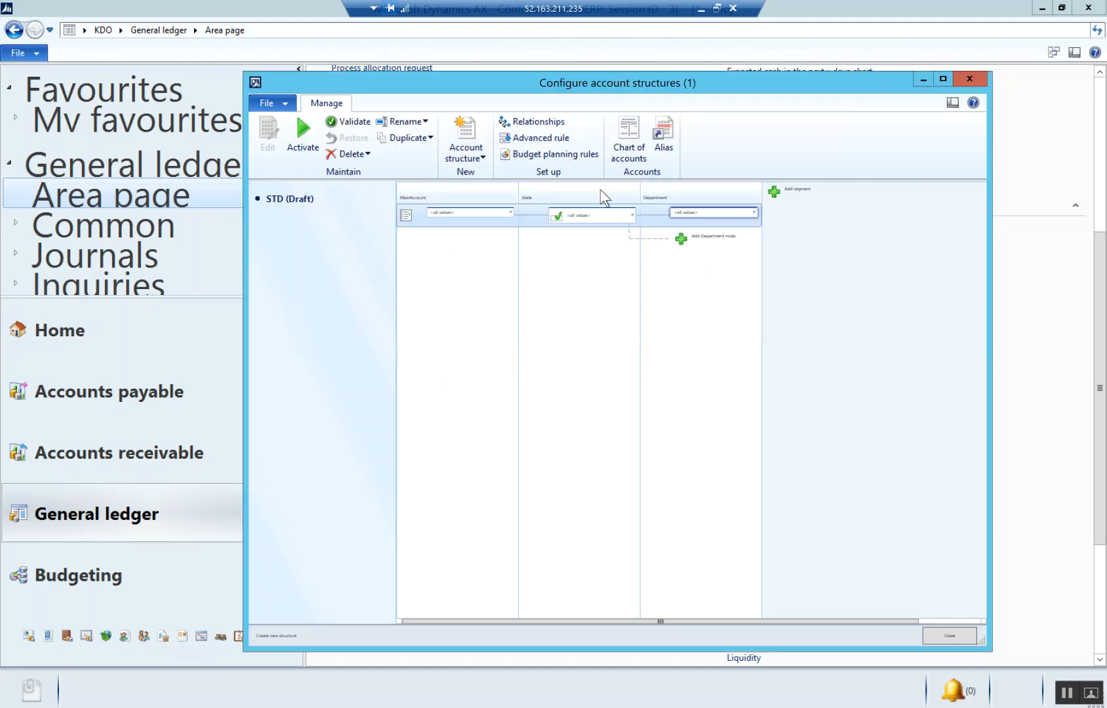
- Disallow blank values for the State segment of the STD structure
click(632, 215)
click(376, 282)
click(735, 315)
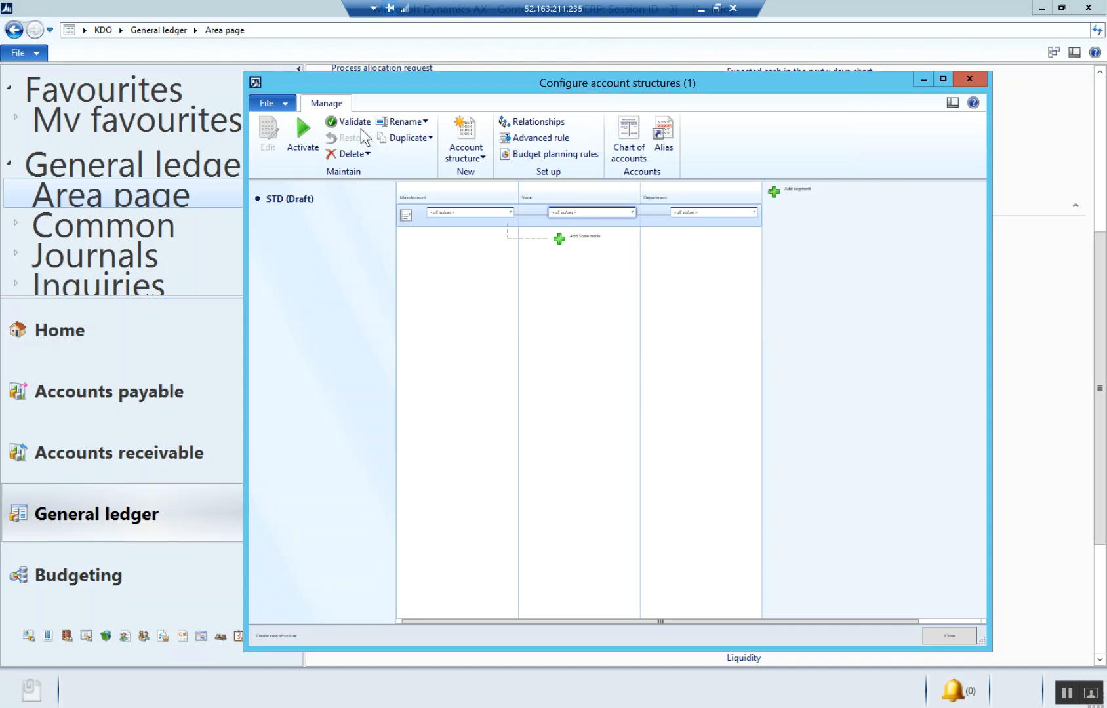
- Validate the STD account structure and activate it
click(347, 122)
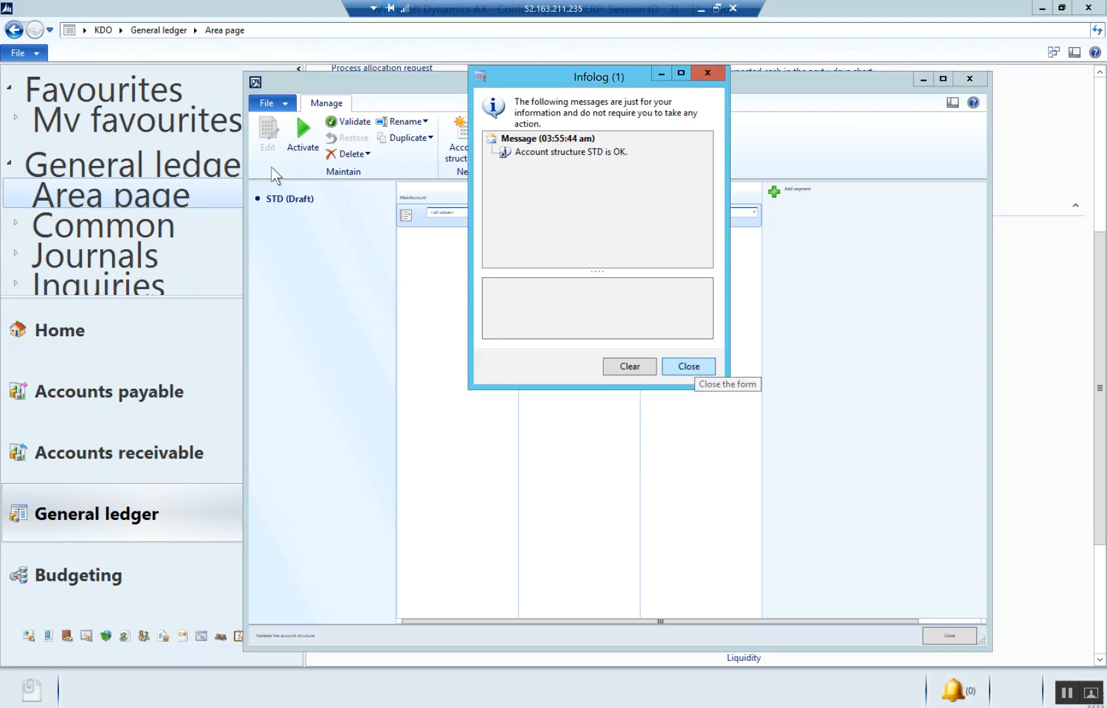
click(689, 366)
click(312, 147)
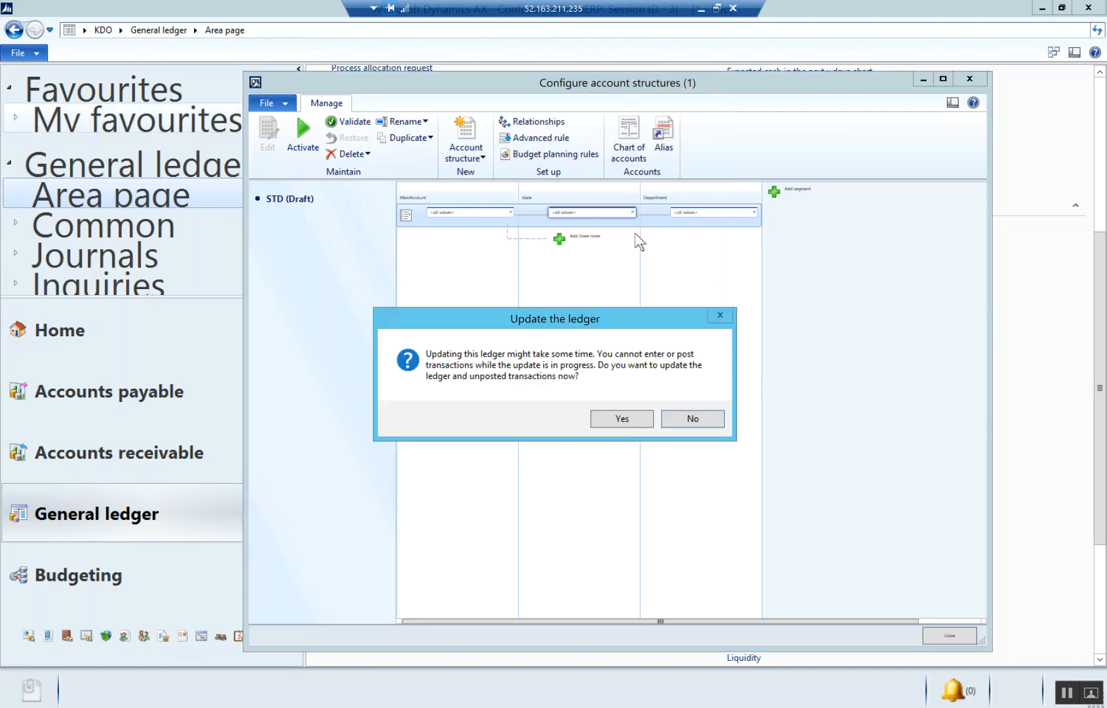
key(Return)
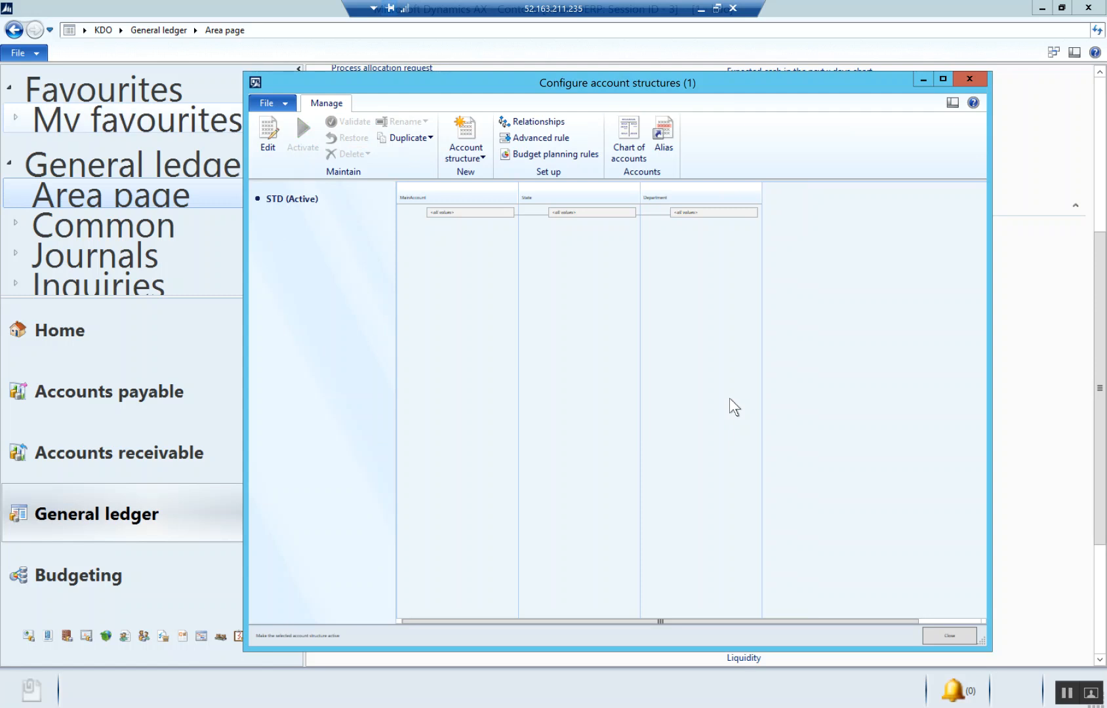